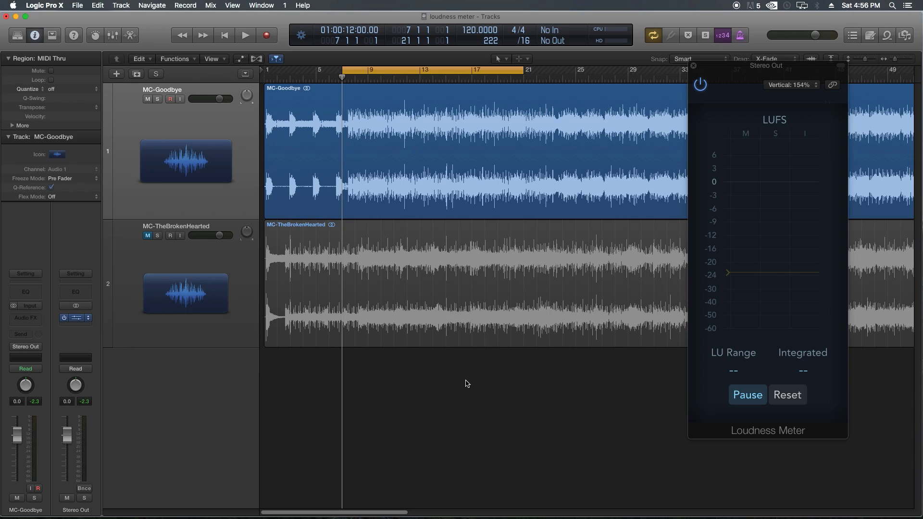
Move the Loudness Meter window aside, then close it.
left_click_drag(776, 72, 697, 126)
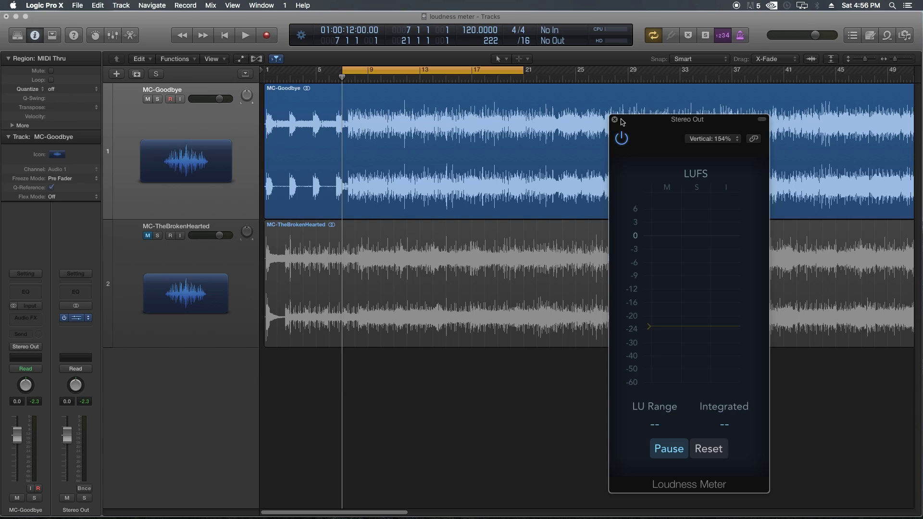
left_click_drag(624, 126, 642, 76)
left_click(632, 69)
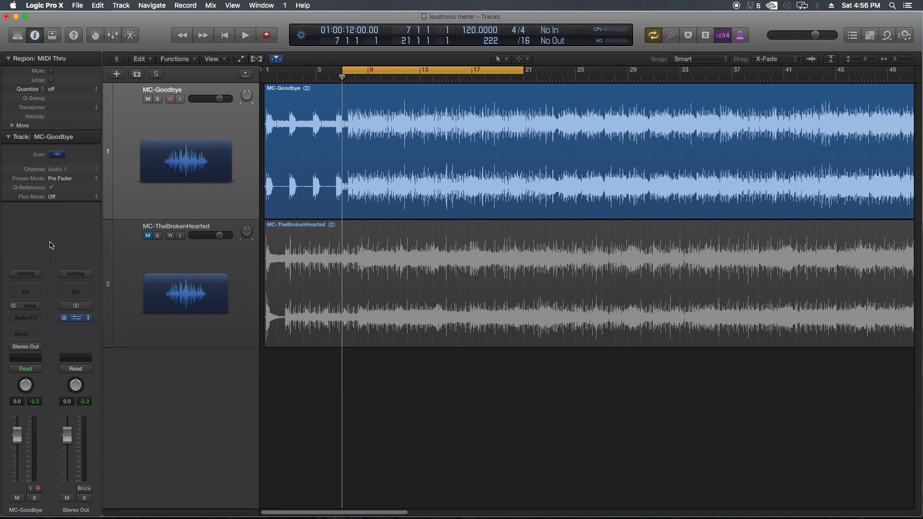
Remove the Stereo Out's Loudness Meter and insert a fresh stereo Loudness Meter in its place.
left_click(88, 318)
left_click(77, 321)
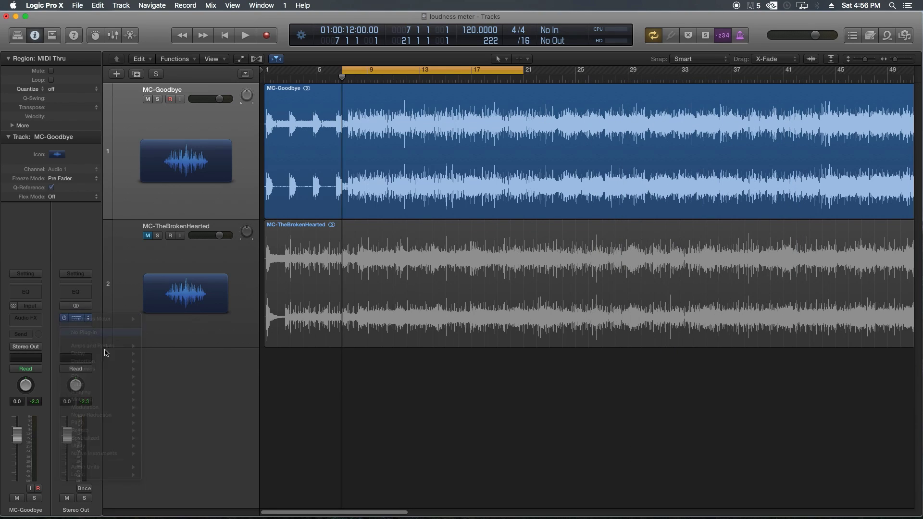
left_click(86, 321)
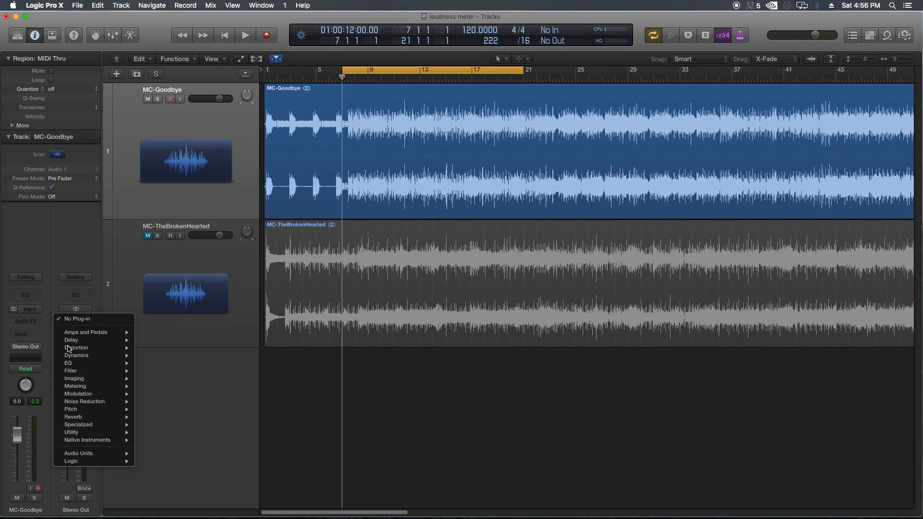
mouse_move(99, 386)
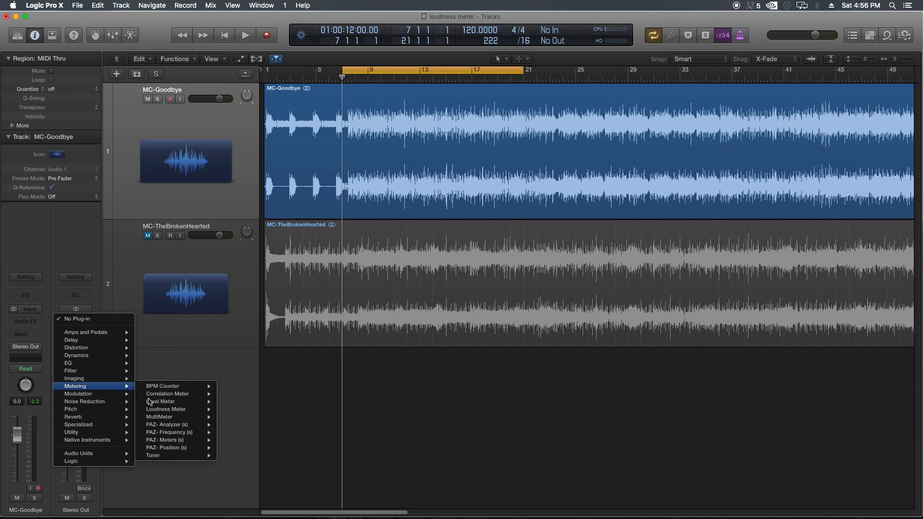
mouse_move(174, 417)
left_click(234, 410)
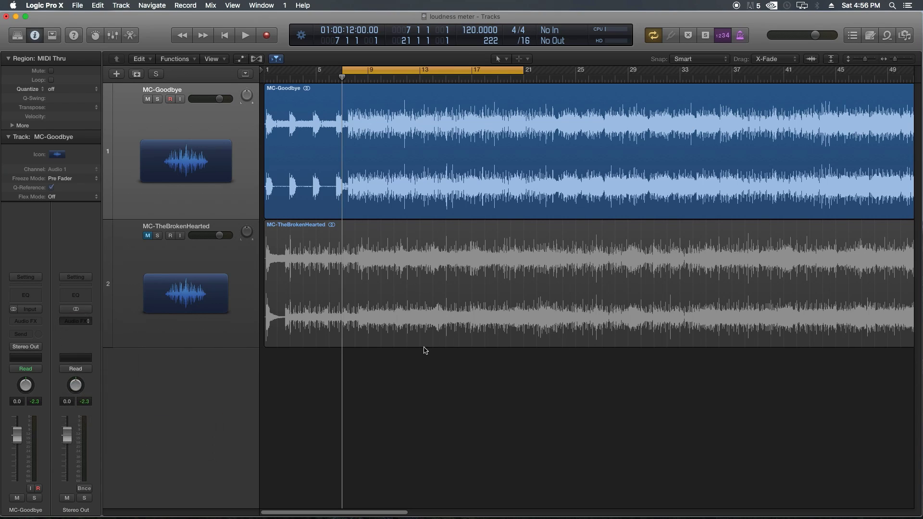
Move the meter right and measure the song: -18.8 LUFS integrated, 14.3 LU range.
left_click_drag(150, 46, 830, 128)
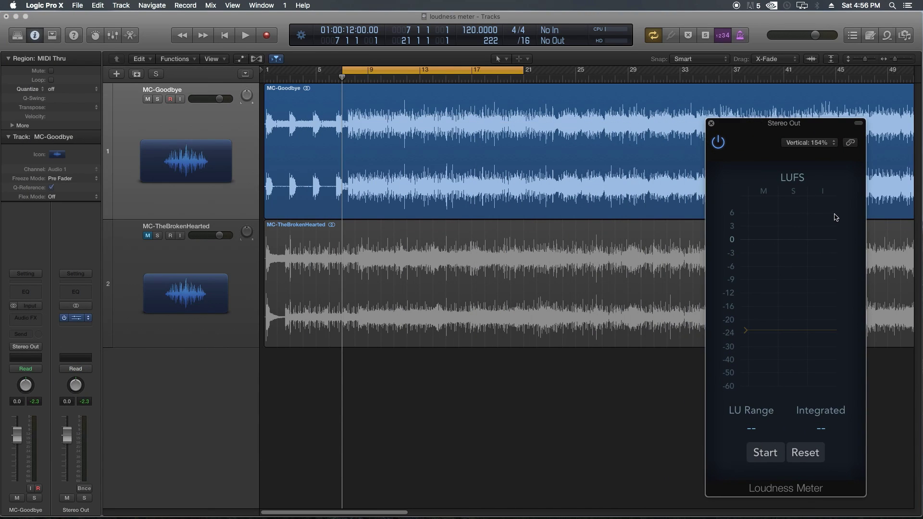
left_click_drag(801, 127, 803, 112)
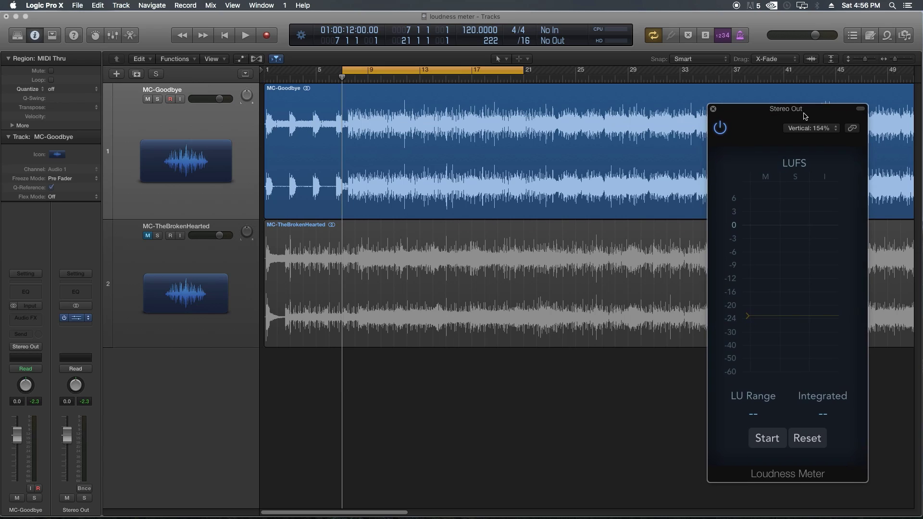
left_click(767, 437)
key("space")
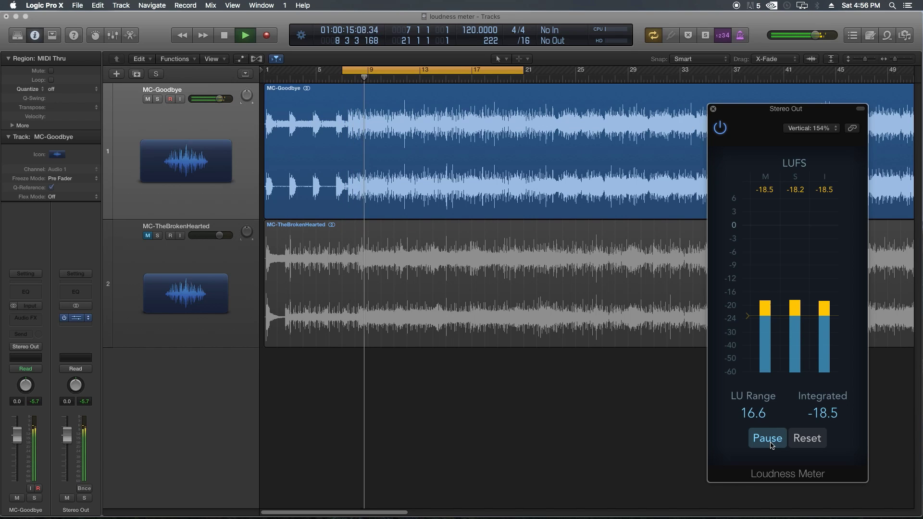
key("space")
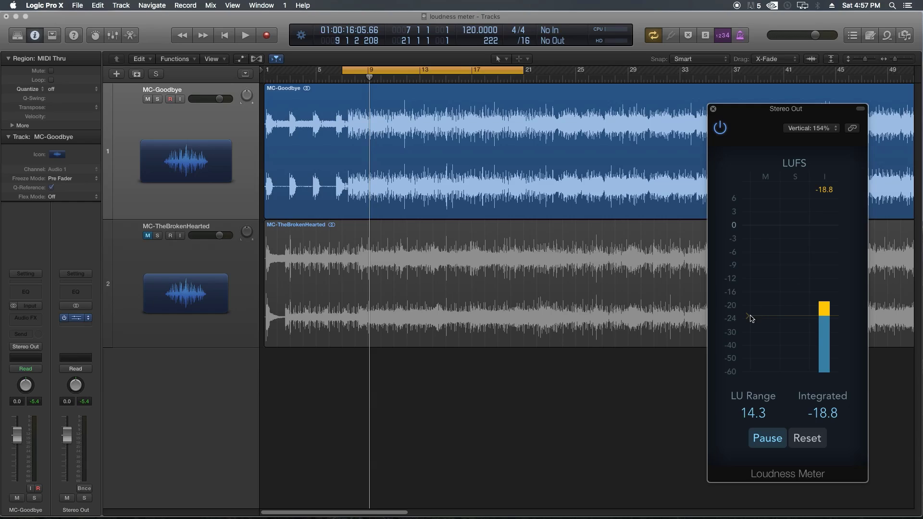
Set the meter's target line to -10 LUFS and re-measure, reading -18.7 LUFS integrated.
left_click_drag(747, 315, 736, 272)
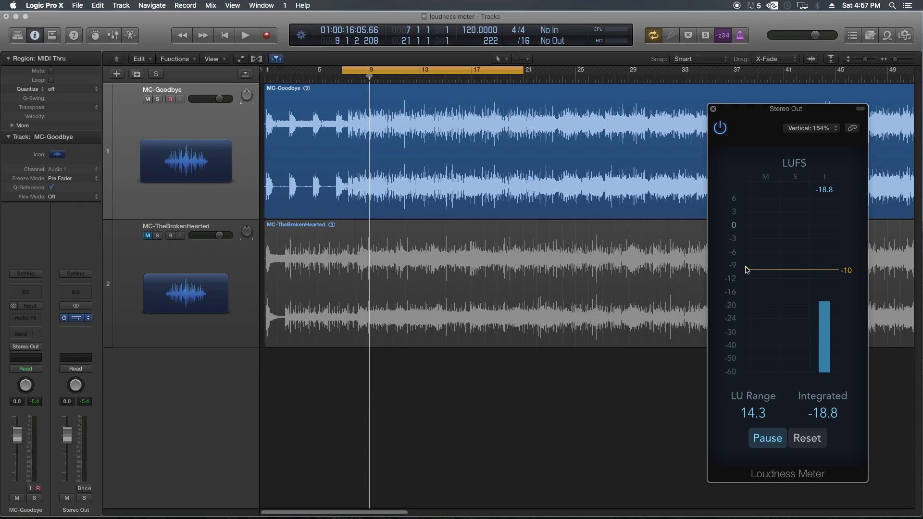
left_click_drag(747, 270, 746, 316)
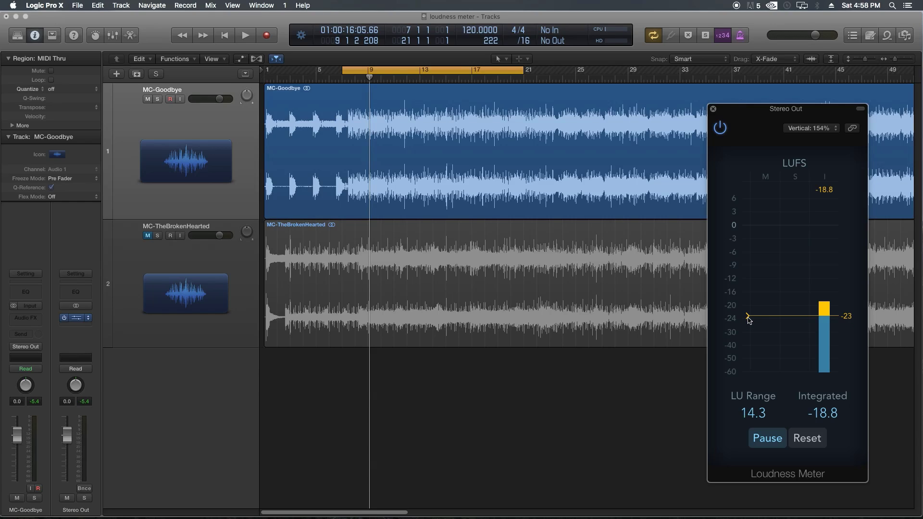
left_click_drag(748, 320, 751, 275)
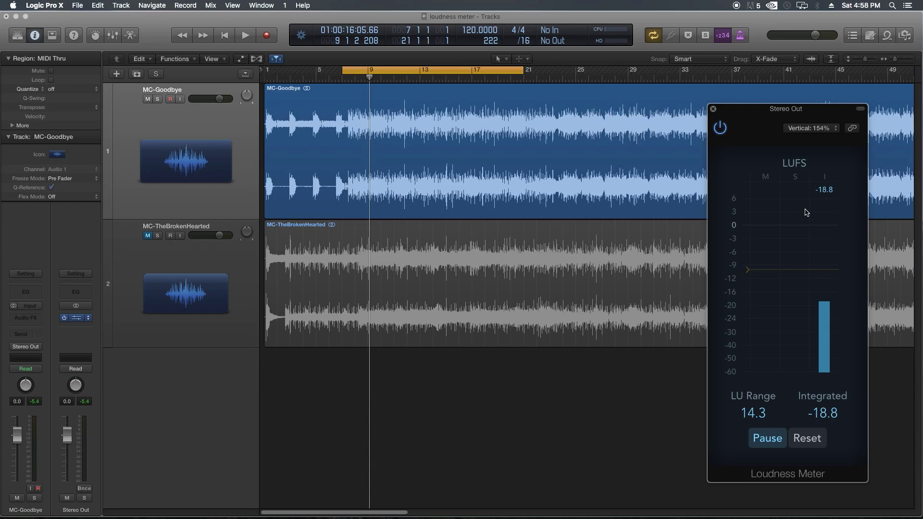
key("space")
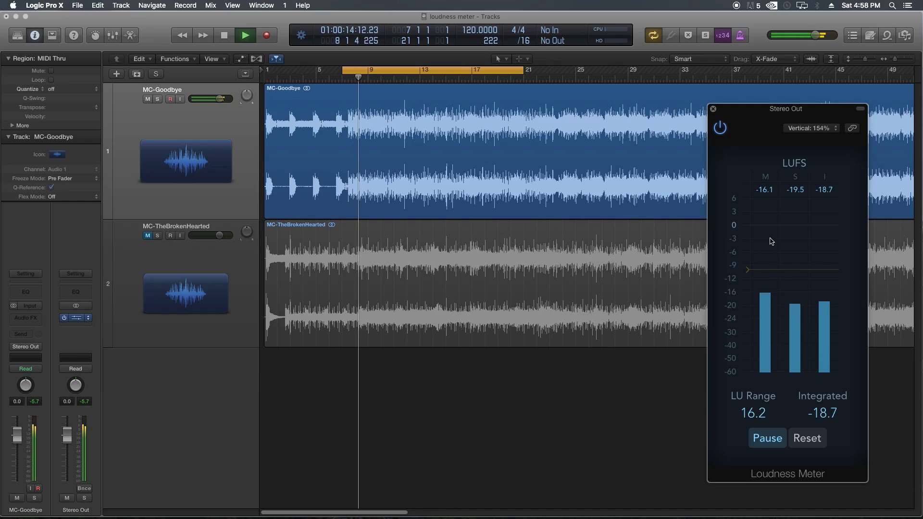
key("space")
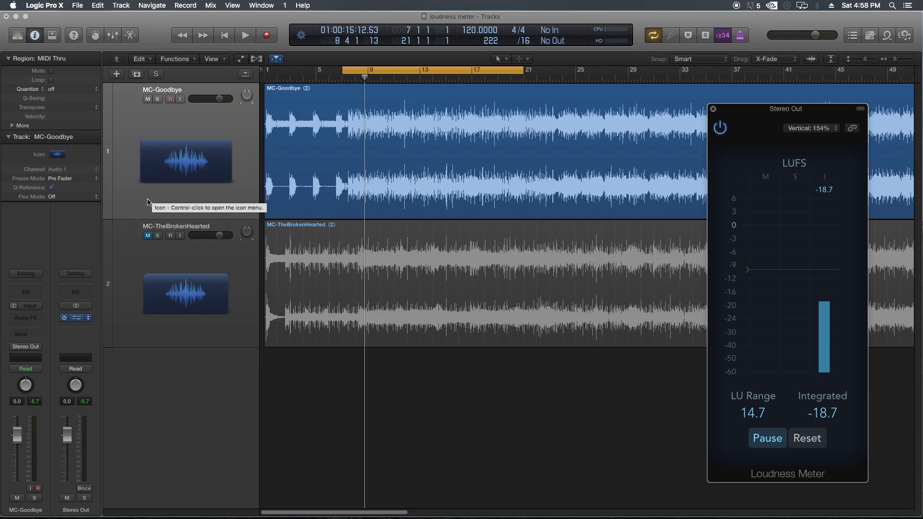
Insert a stereo FabFilter Pro-L on the MC-Goodbye track.
left_click(37, 321)
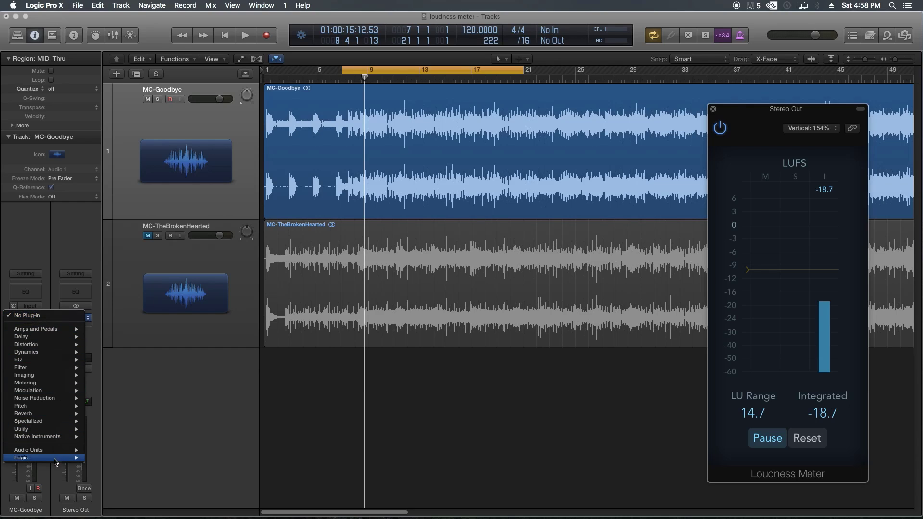
mouse_move(68, 455)
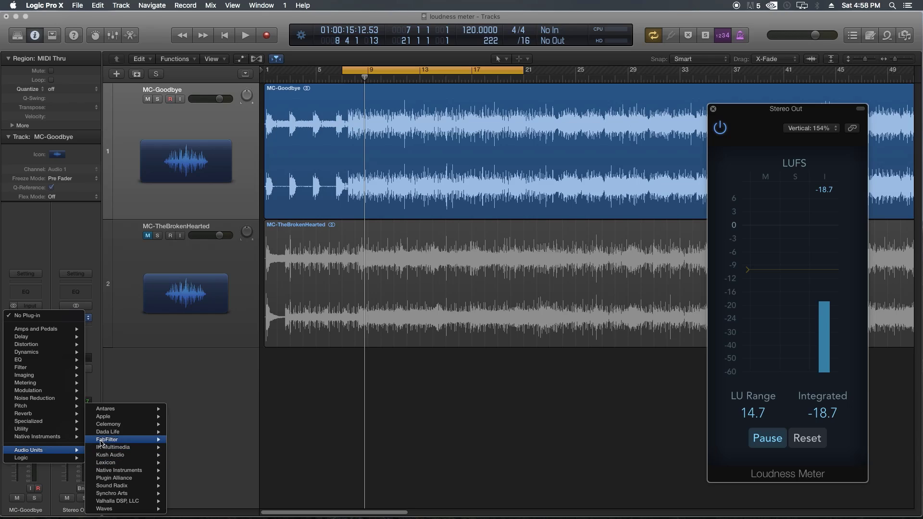
mouse_move(125, 439)
mouse_move(202, 439)
left_click(230, 441)
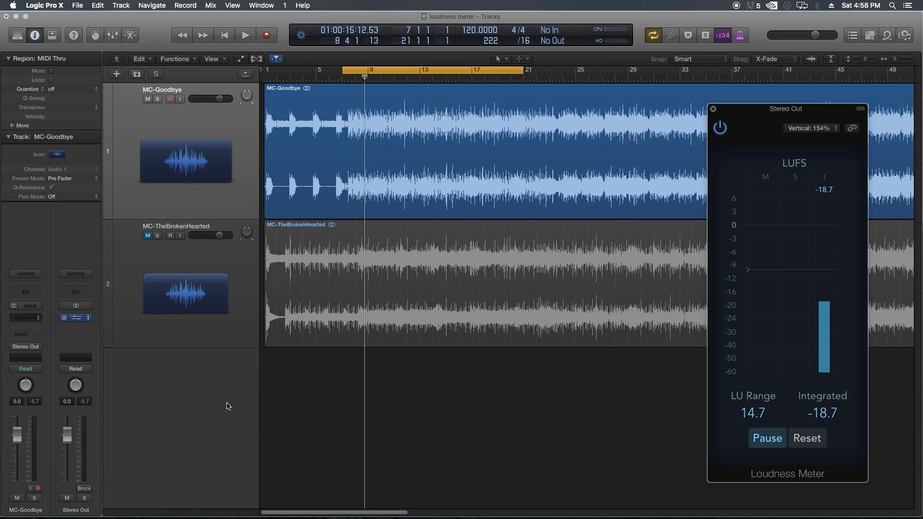
left_click_drag(173, 43, 218, 163)
Set Pro-L's limiting style to Transparent, leaving gain at +0.0 dB.
mouse_move(83, 343)
left_mouse_down()
mouse_move(83, 317)
mouse_move(83, 342)
left_mouse_up()
left_click(75, 389)
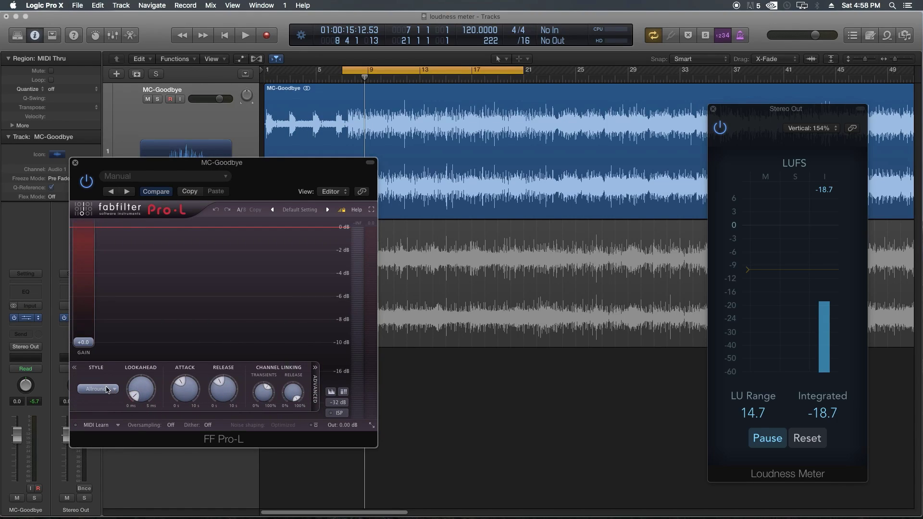
left_click(98, 389)
left_click(108, 400)
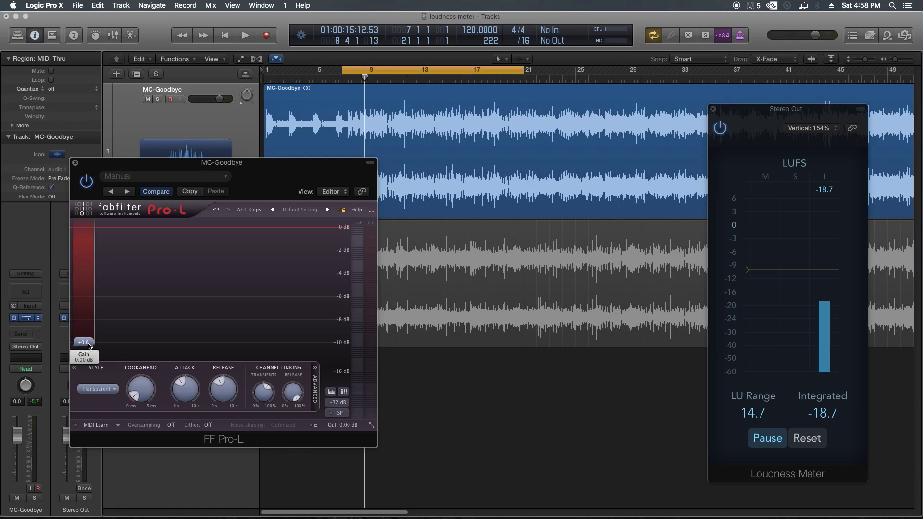
mouse_move(83, 342)
left_mouse_down()
mouse_move(94, 309)
mouse_move(83, 343)
left_mouse_up()
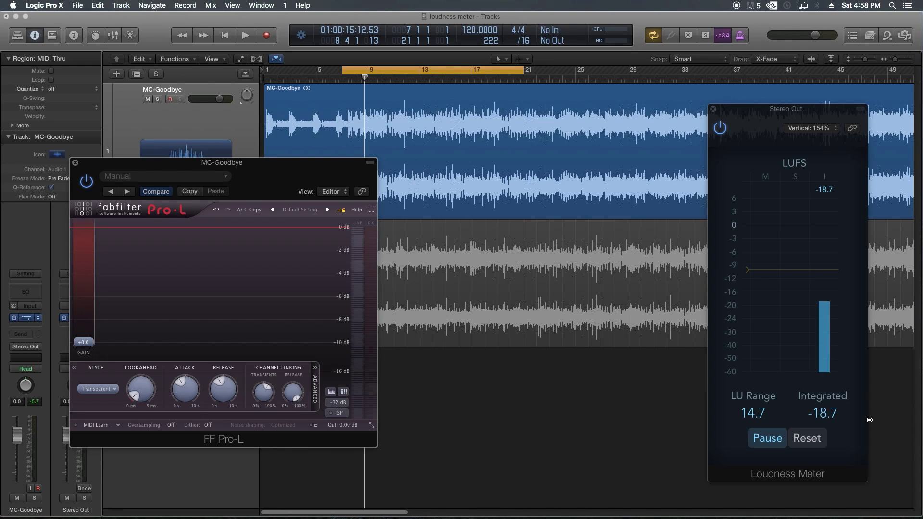
left_click(827, 417)
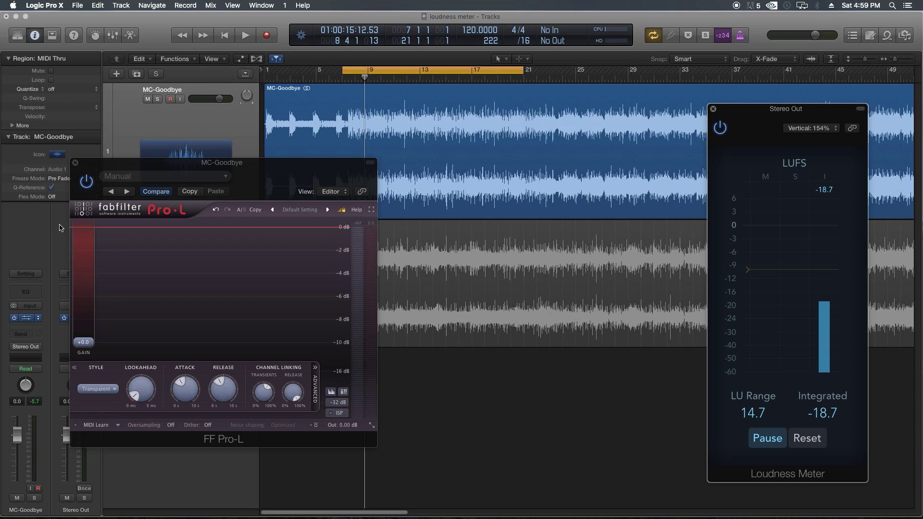
Reset the meter and play MC-Goodbye while raising Pro-L gain to about +9.3 dB.
left_click(807, 439)
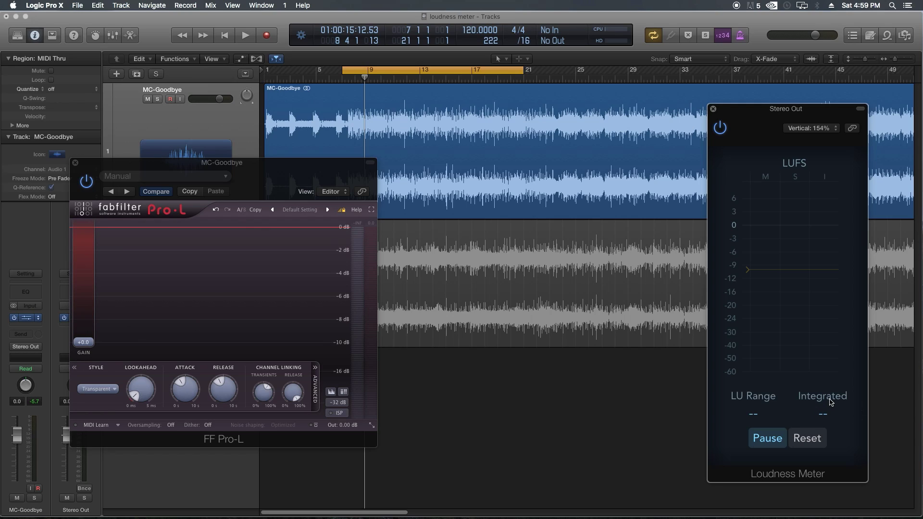
key("space")
left_click_drag(92, 343, 95, 307)
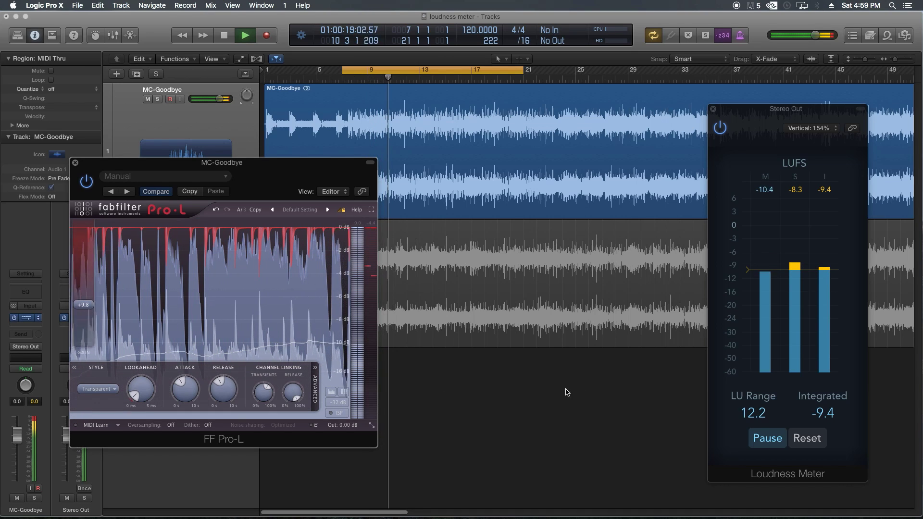
left_click(807, 438)
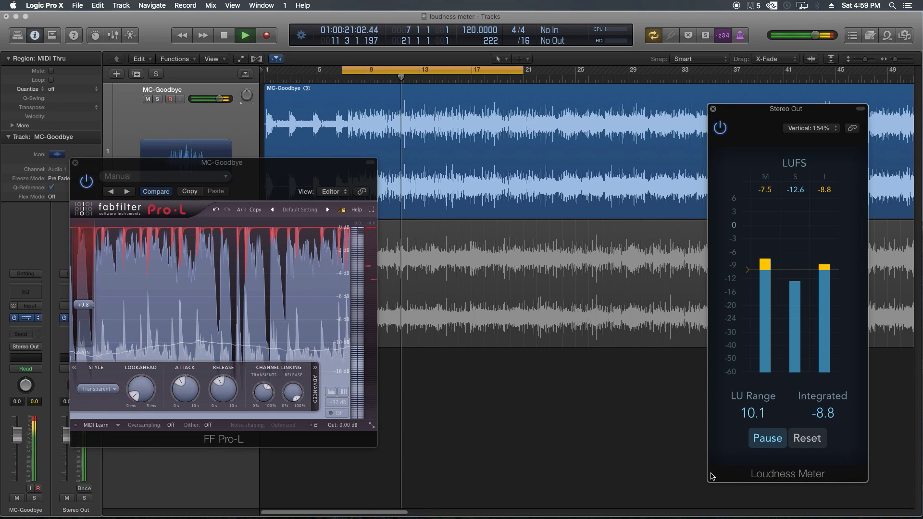
key("space")
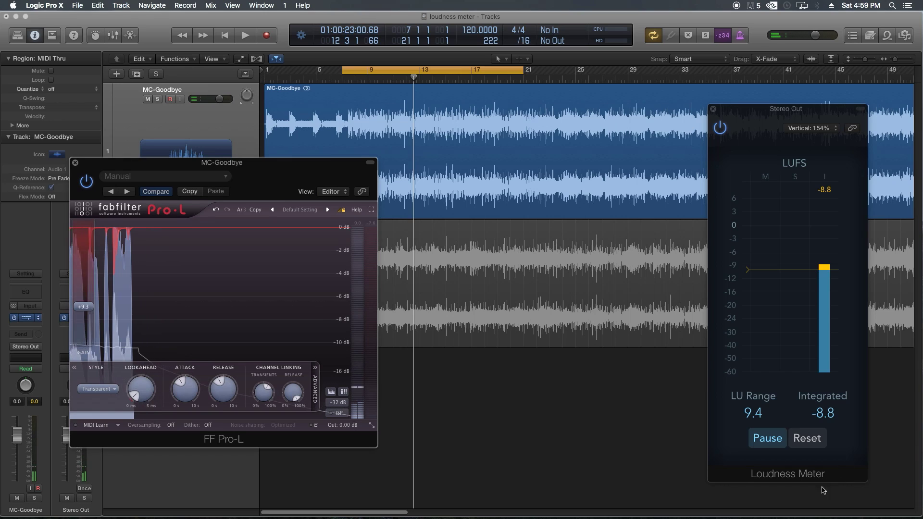
Re-measure while lowering Pro-L gain to +9 dB, then to +8.2 dB.
left_click(806, 439)
key("space")
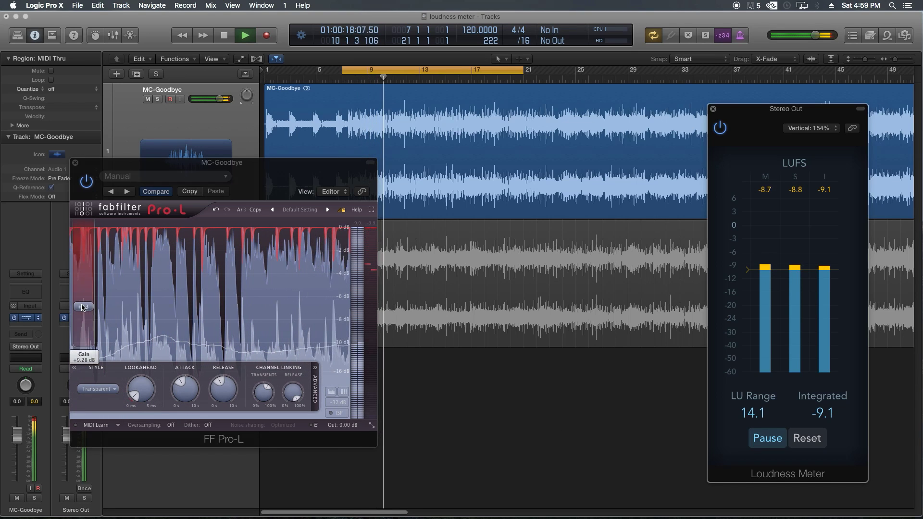
left_click_drag(83, 308, 82, 309)
left_click(812, 438)
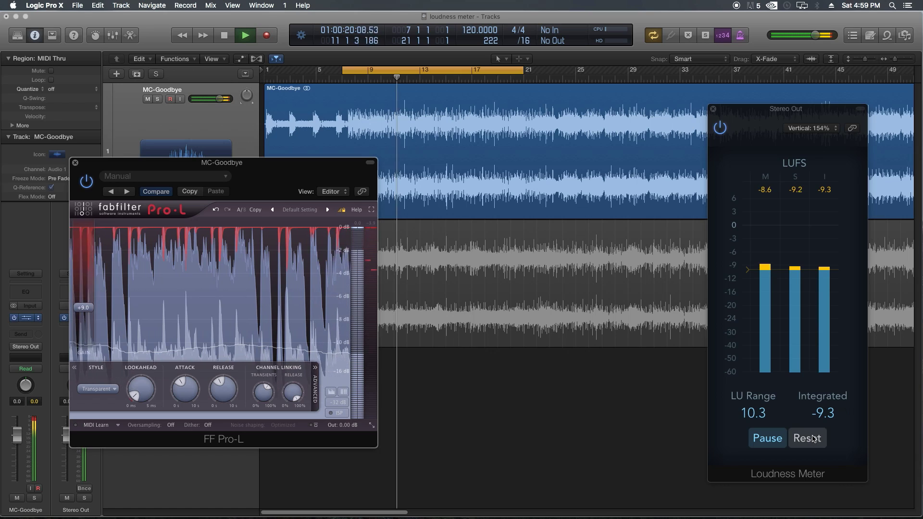
left_click(812, 439)
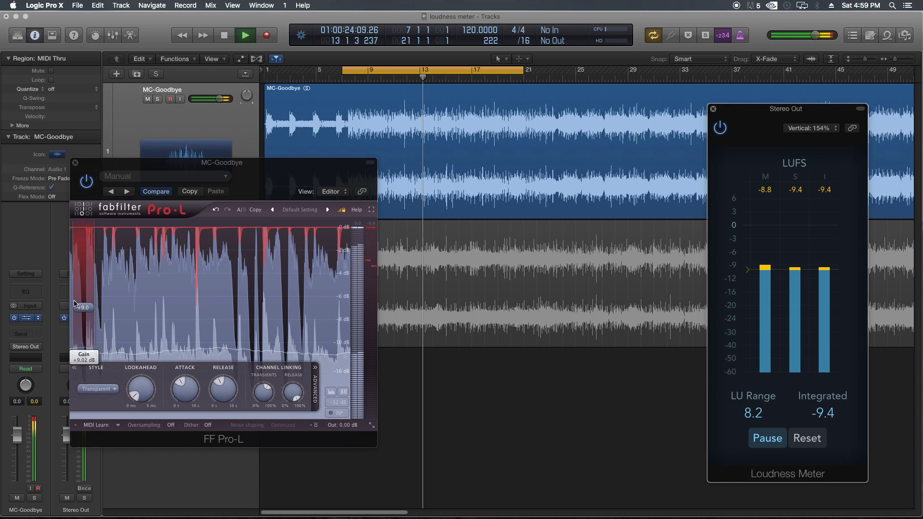
left_click_drag(74, 303, 74, 307)
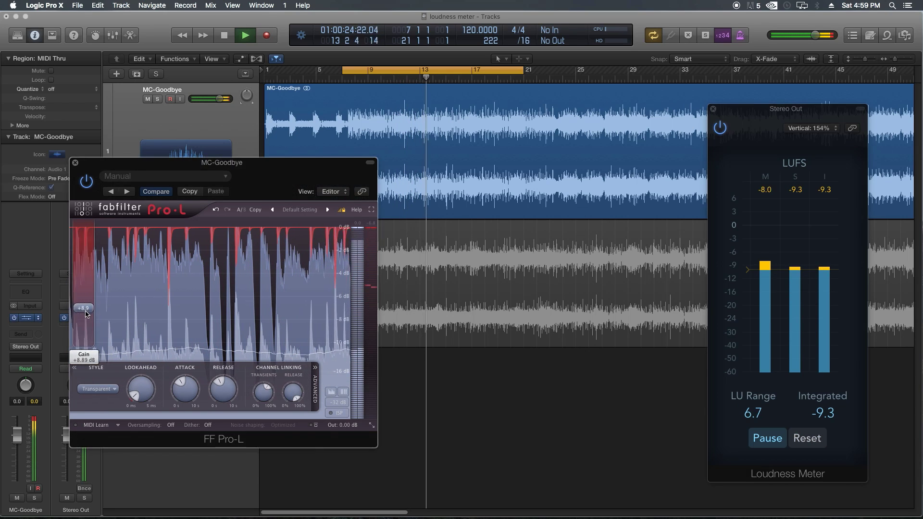
left_click(803, 445)
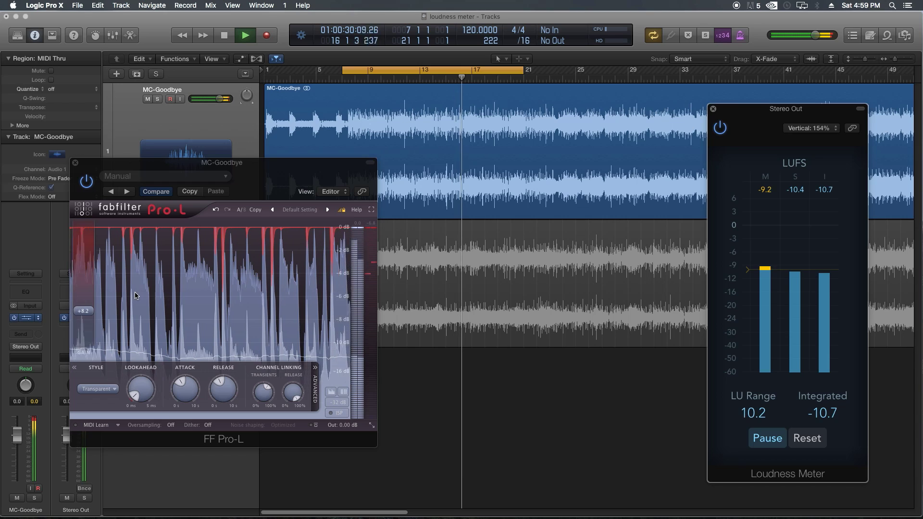
Raise Pro-L gain to +8.46 dB, re-measure at -9.9 LUFS, and stop playback.
left_click_drag(92, 312, 93, 311)
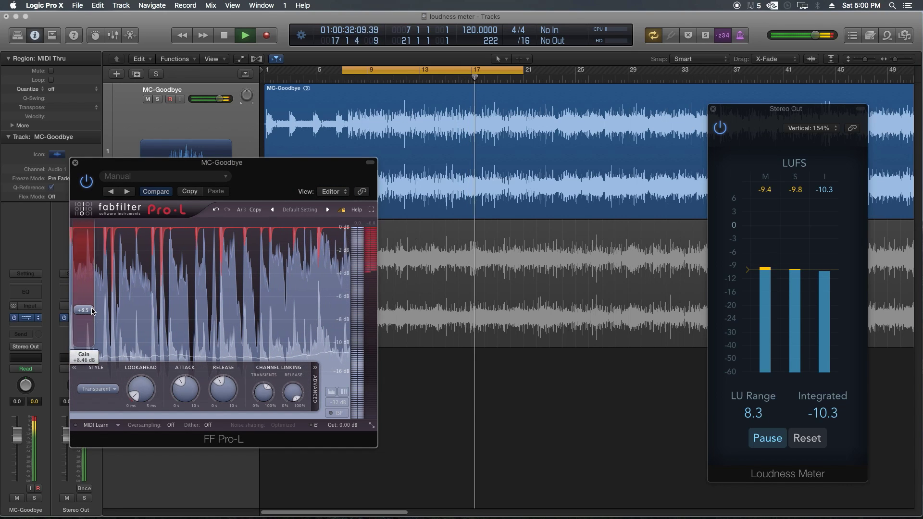
left_click(811, 438)
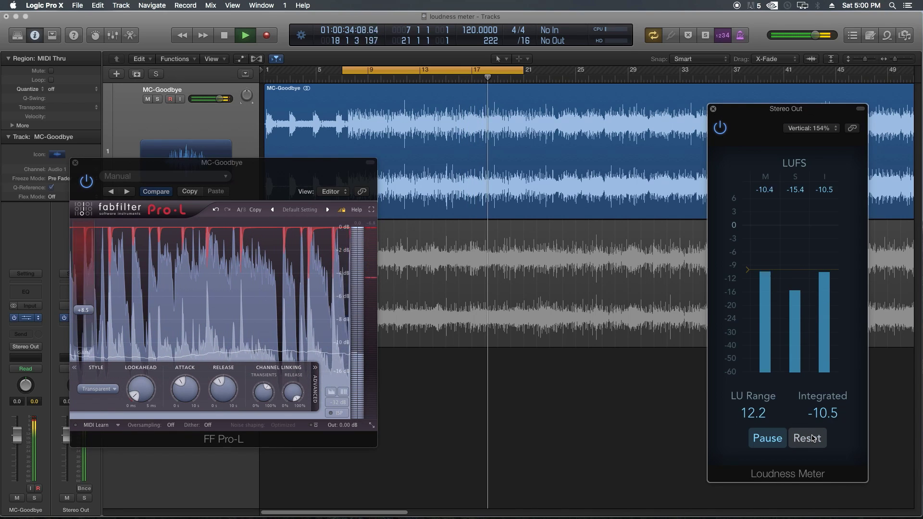
key("space")
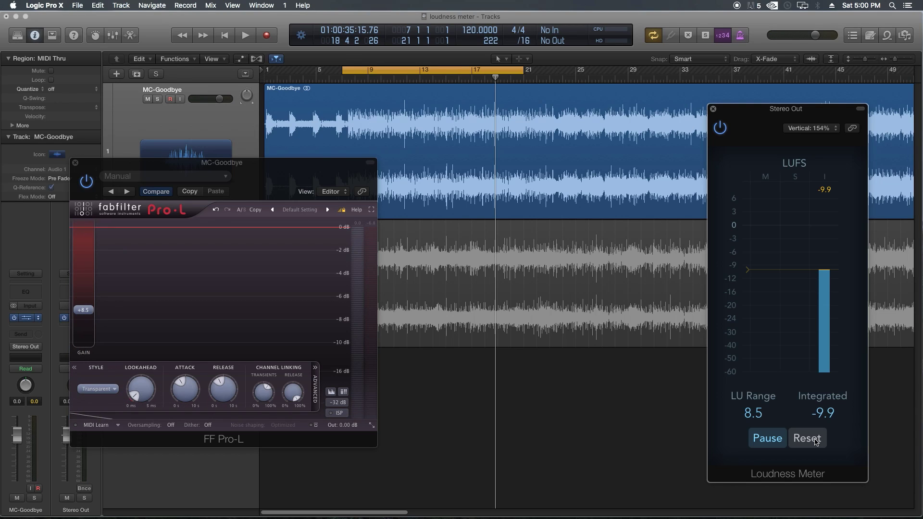
Blank the Loudness Meter's LU Range and Integrated readouts, keeping Pro-L gain at +8.5 dB.
mouse_move(84, 308)
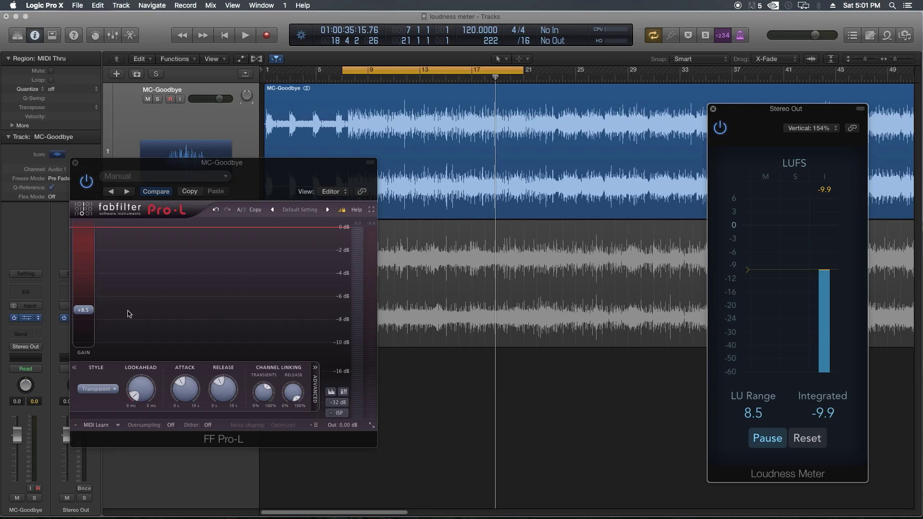
mouse_move(84, 323)
Reset the meter, play, and shift the cycle to bars 13–27 for about -9.8 LUFS.
left_click(816, 439)
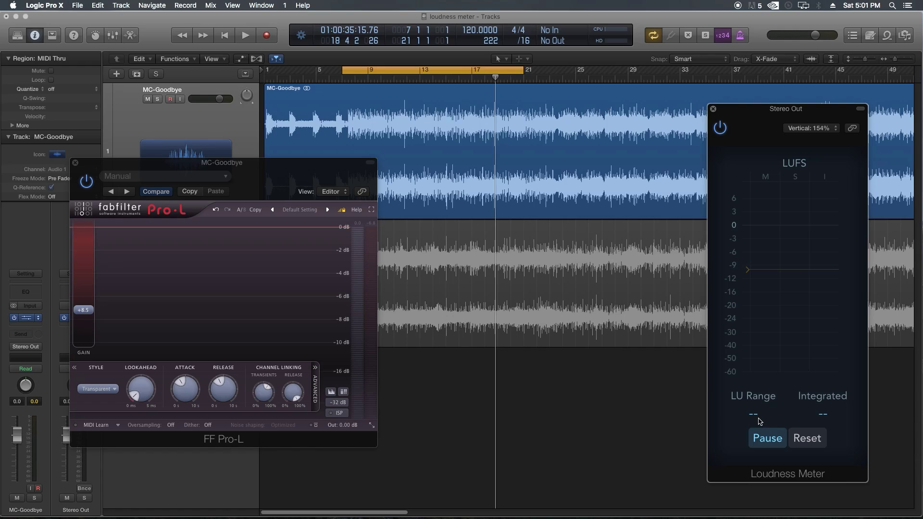
key("space")
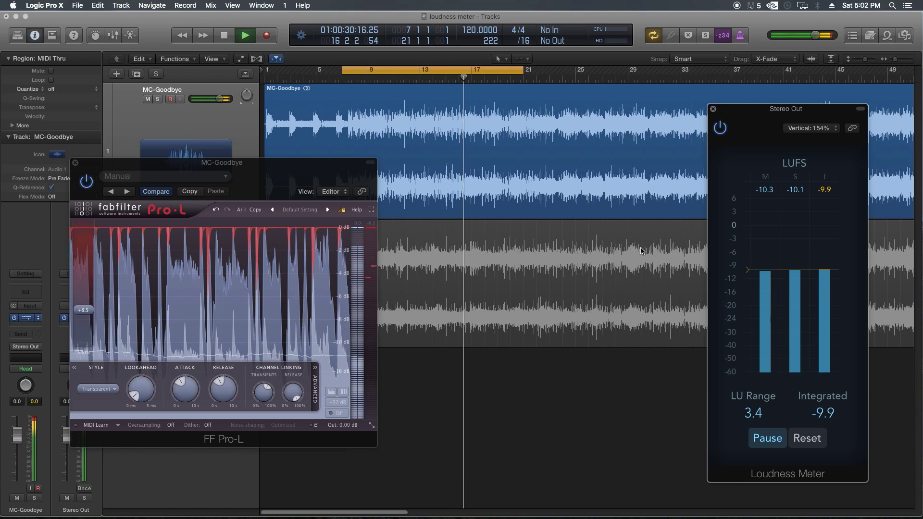
left_click_drag(524, 69, 606, 69)
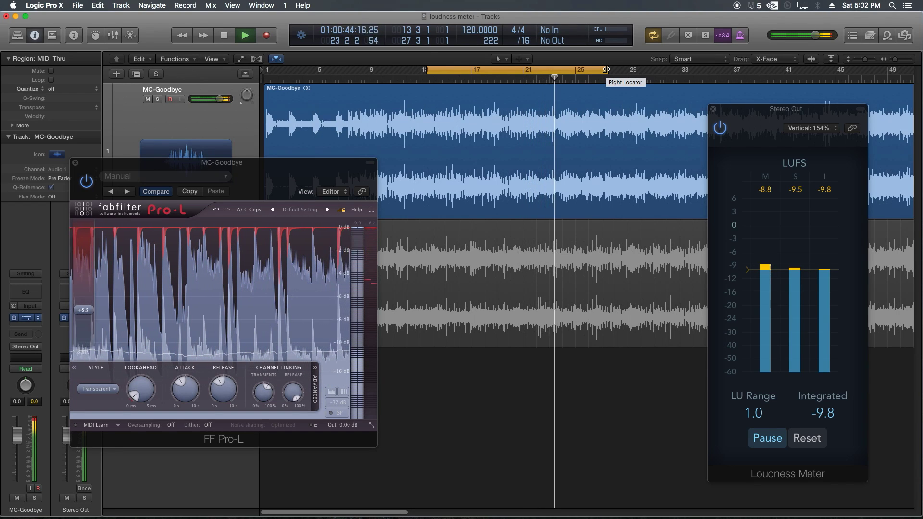
Stop playback and turn the cycle range into Marker 1 at bar 13.
key("space")
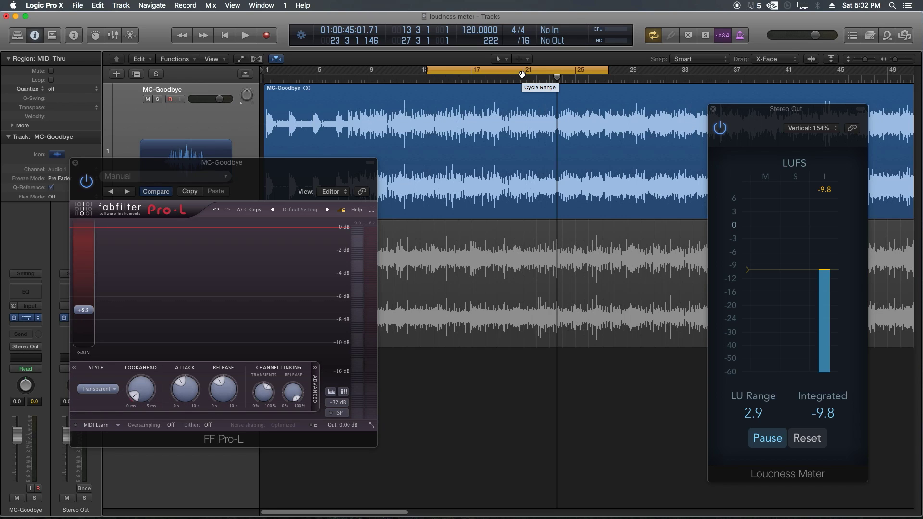
left_click_drag(521, 73, 523, 77)
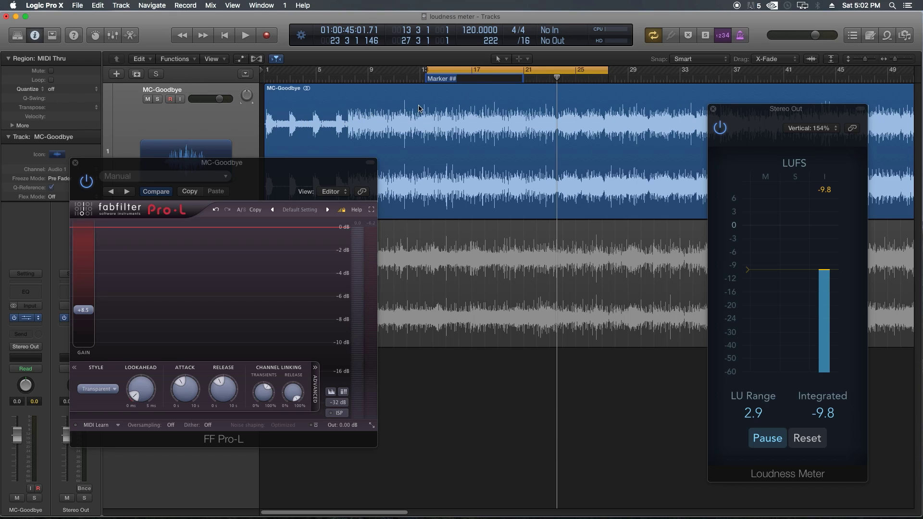
Close MC-Goodbye's Pro-L, insert stereo FF Pro-L on MC-TheBrokenHearted, and re-enable cycle.
left_click(75, 163)
left_click(152, 343)
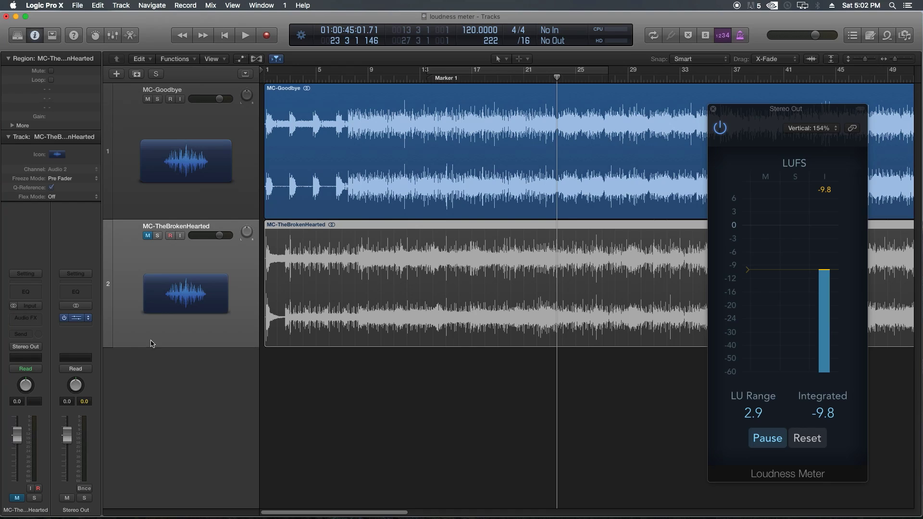
left_click(41, 319)
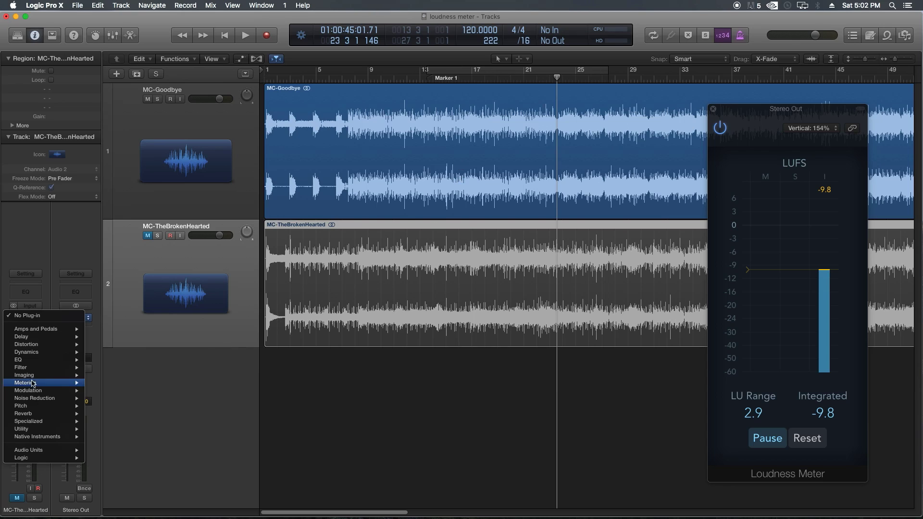
mouse_move(34, 455)
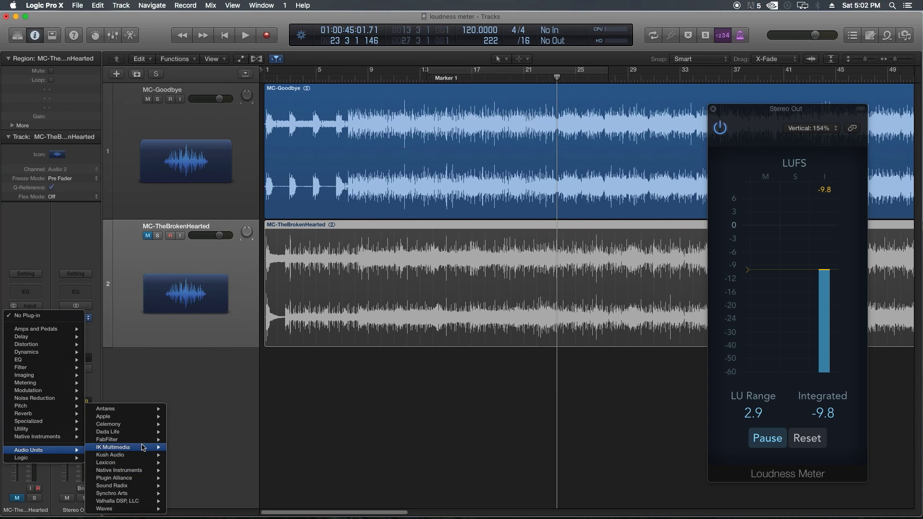
mouse_move(145, 443)
left_click(229, 440)
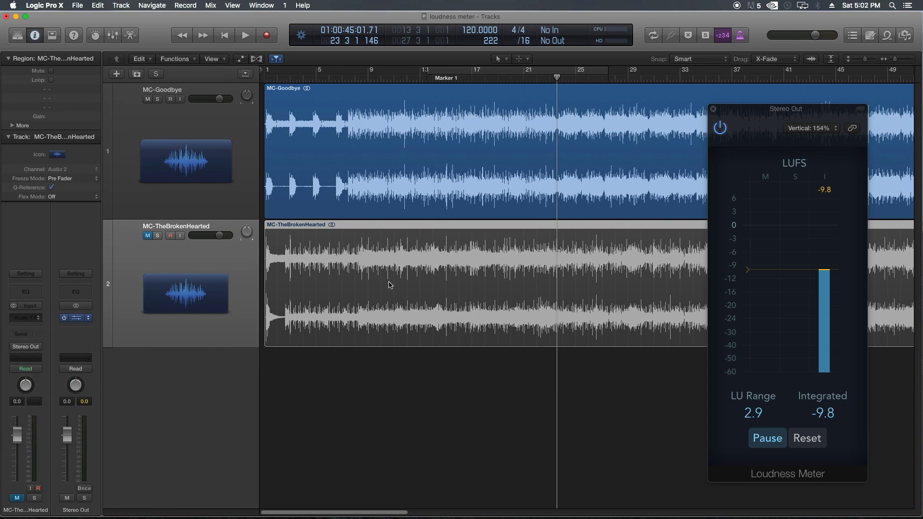
left_click(490, 72)
Move the cycle range to span bars 7–25.
left_click_drag(491, 72, 407, 72)
left_click_drag(304, 42, 263, 44)
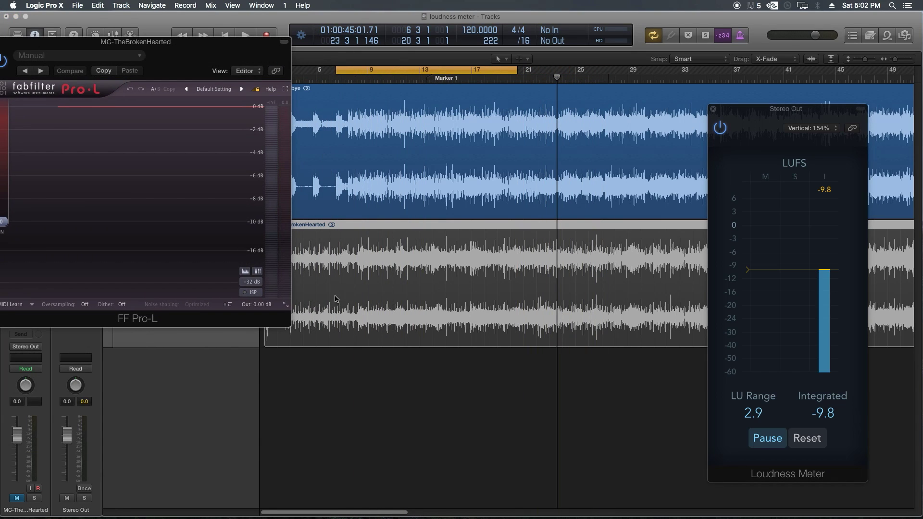
left_click_drag(360, 74, 373, 75)
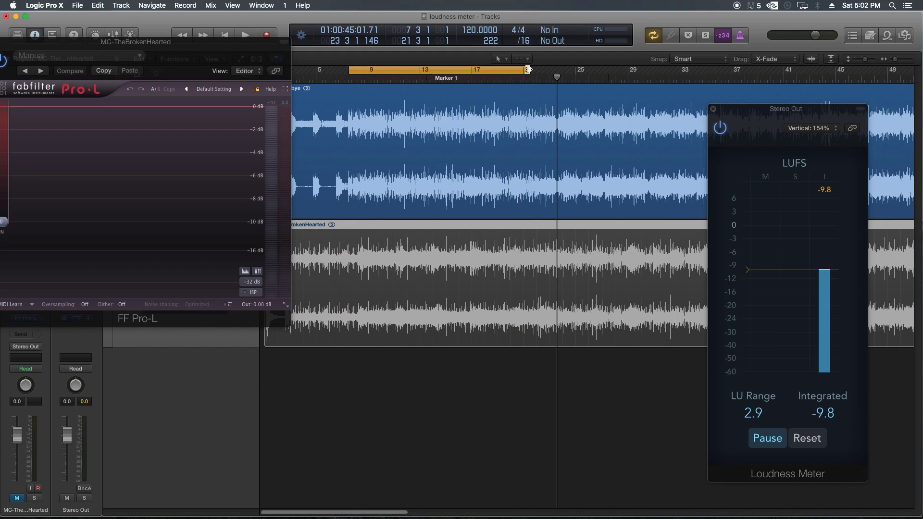
left_click_drag(528, 69, 574, 69)
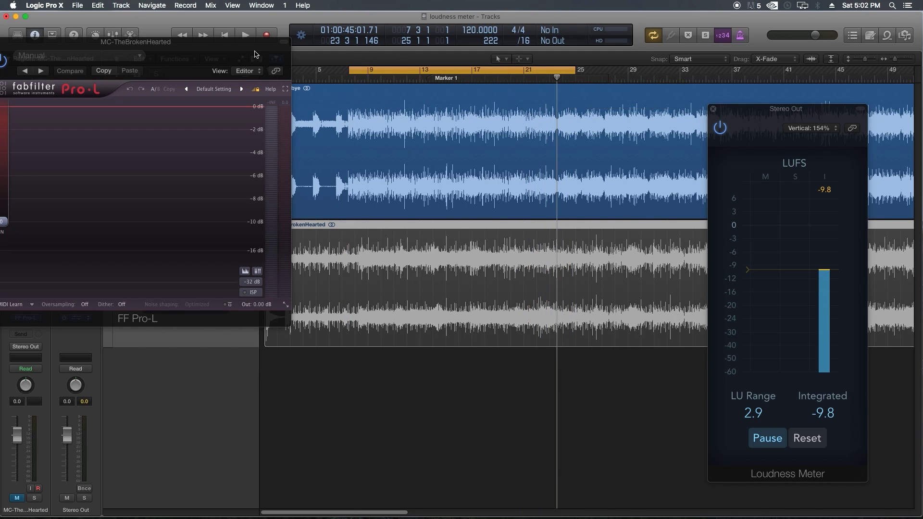
left_click_drag(231, 48, 394, 140)
Clear the meter readings, mute MC-Goodbye and unmute MC-TheBrokenHearted.
left_click(789, 445)
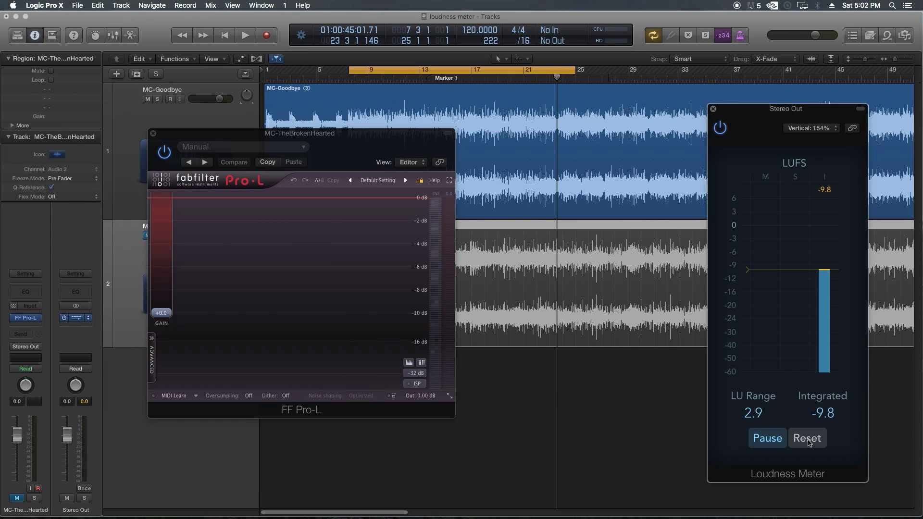
left_click(147, 99)
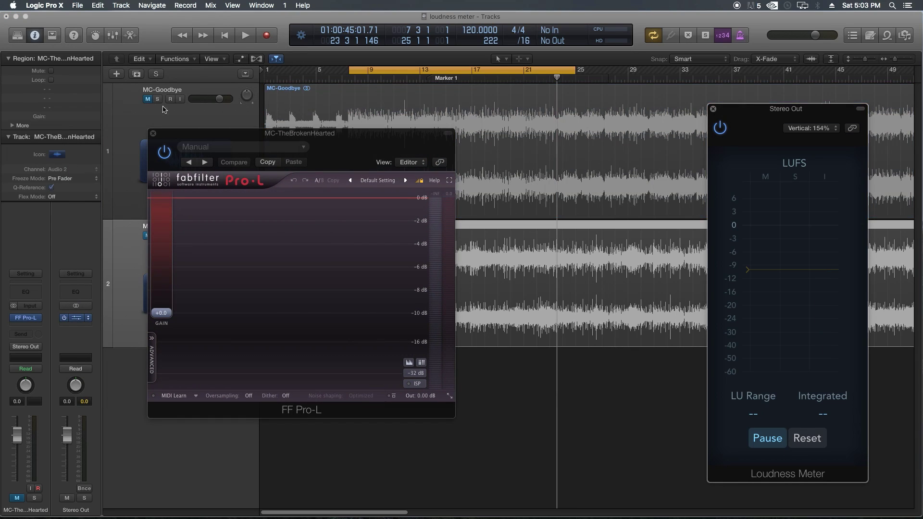
left_click_drag(231, 133, 183, 139)
left_click(146, 239)
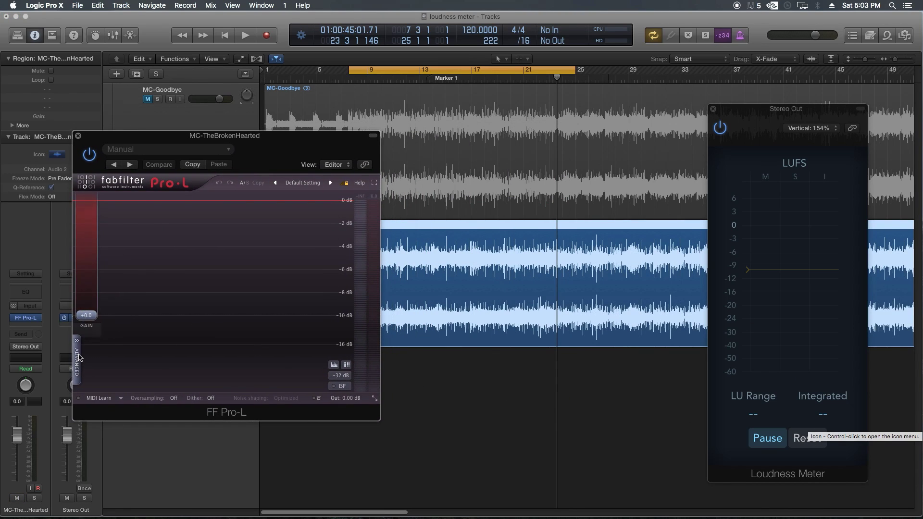
Switch MC-TheBrokenHearted's Pro-L limiter to the Transparent limiting style.
left_click(79, 357)
left_click(101, 361)
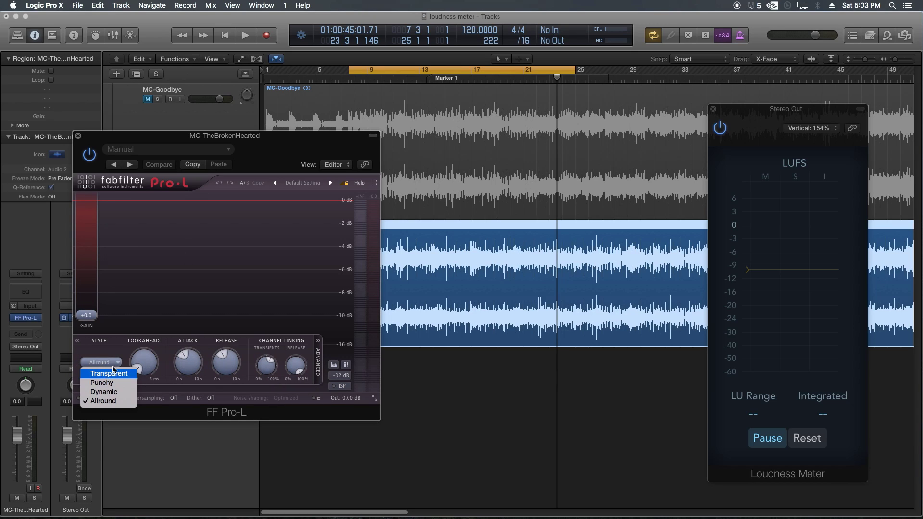
left_click(109, 373)
left_click_drag(284, 136, 284, 169)
During playback, trim Pro-L gain down to about +7.6 dB, resetting the Loudness Meter after each change.
key("space")
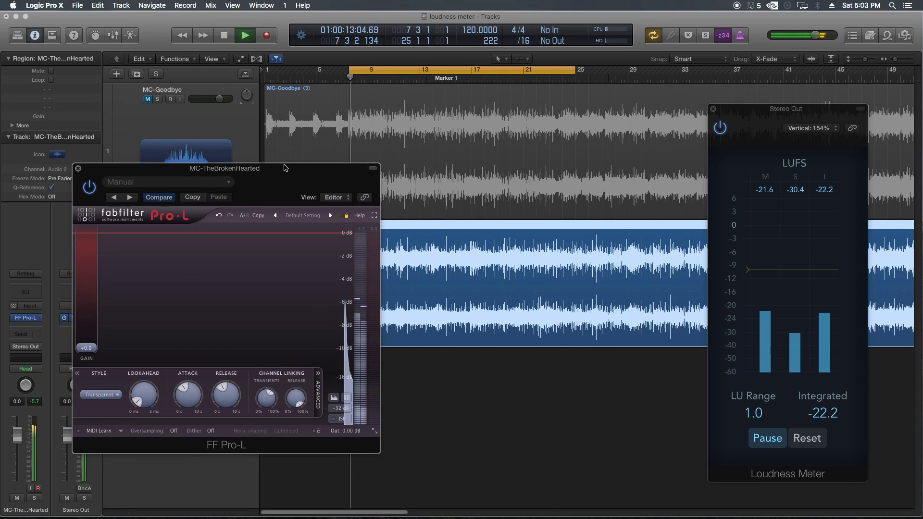
left_click_drag(87, 347, 99, 312)
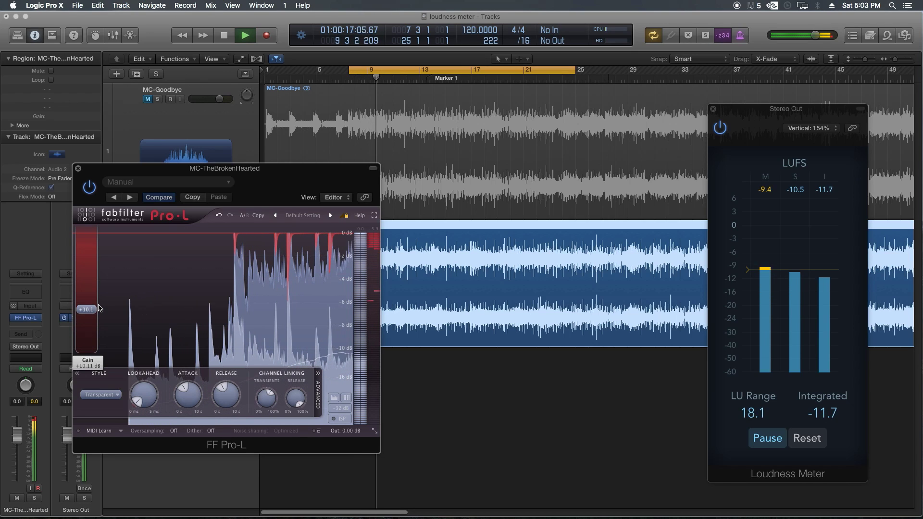
left_click(810, 439)
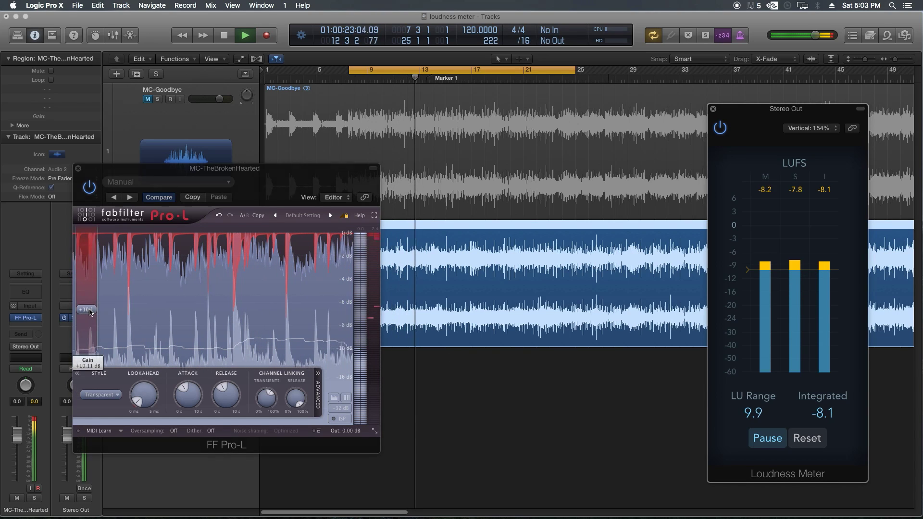
left_click_drag(86, 309, 86, 317)
left_click(807, 438)
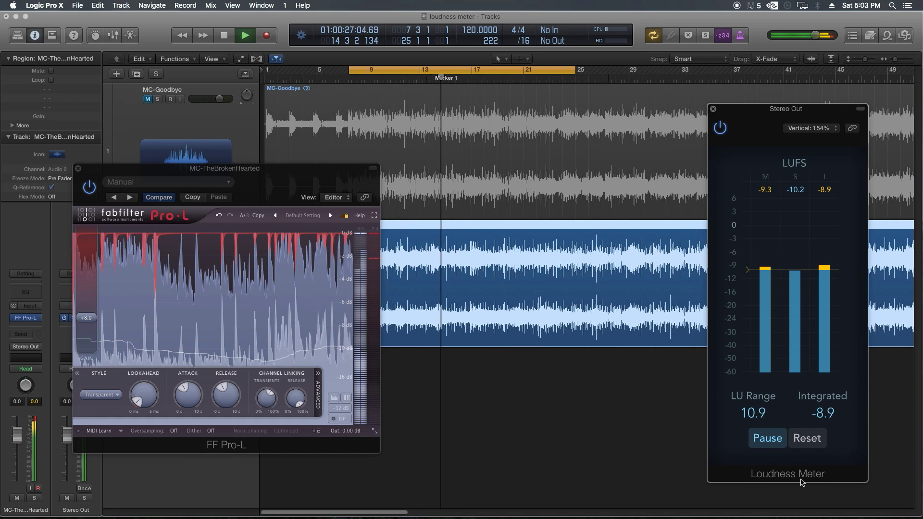
left_click_drag(99, 324, 99, 326)
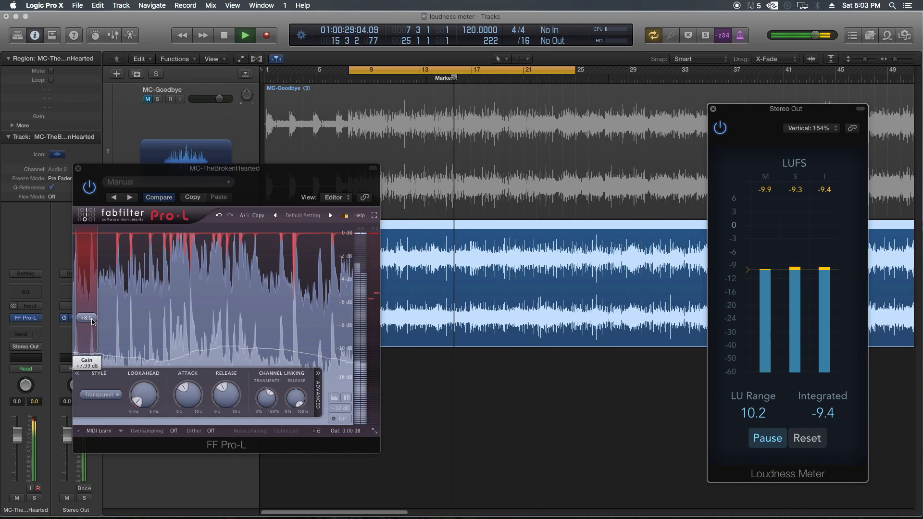
left_click(807, 438)
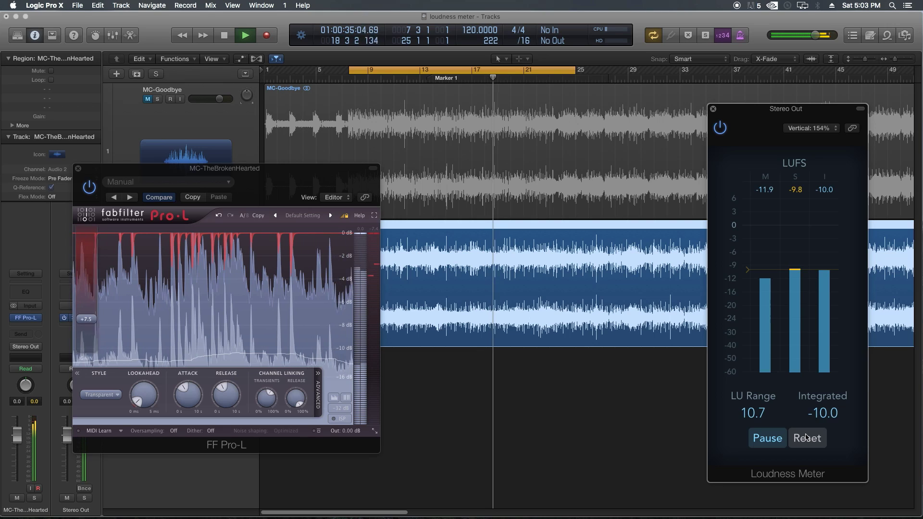
key("space")
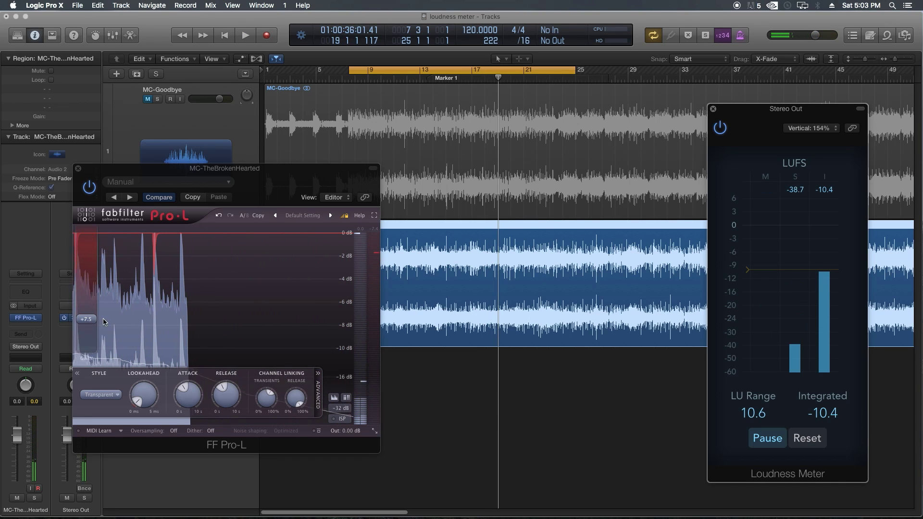
left_click(95, 323)
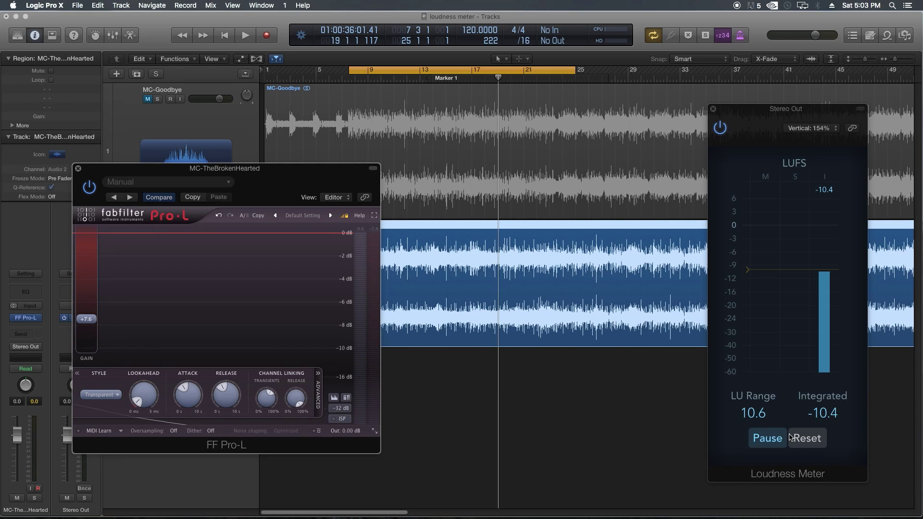
left_click(807, 438)
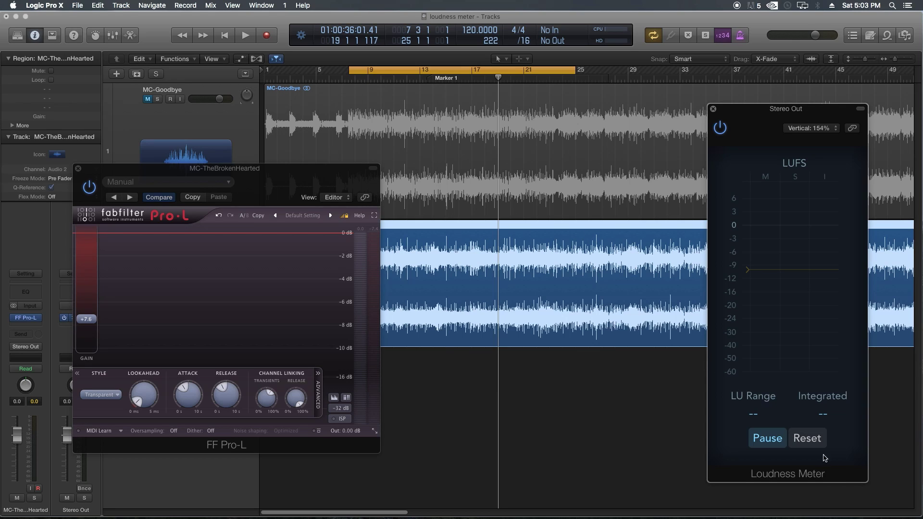
Play a later cycled section and nudge Pro-L gain up to about +7.7 dB.
key("space")
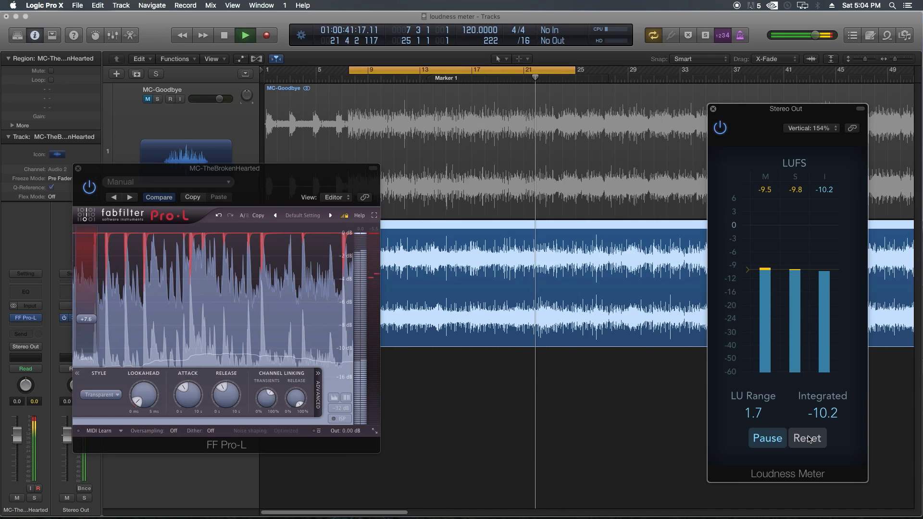
left_click_drag(576, 74, 741, 78)
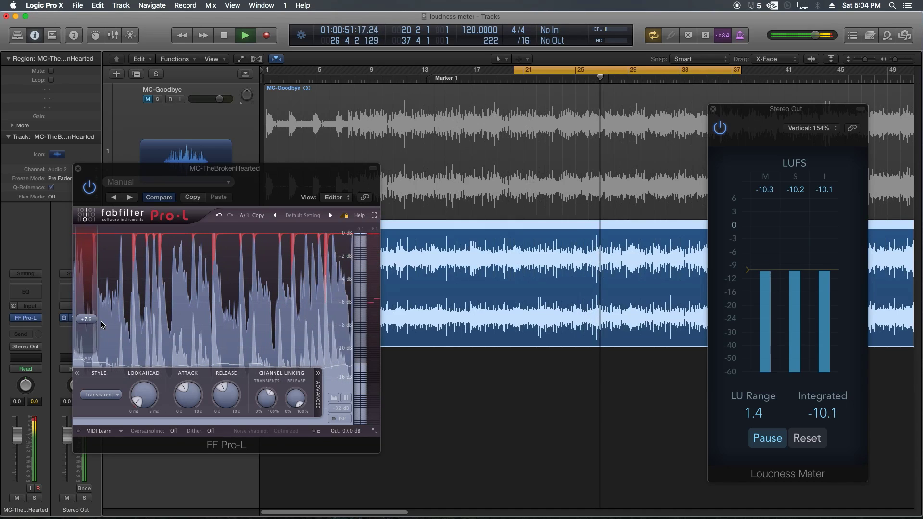
mouse_move(94, 324)
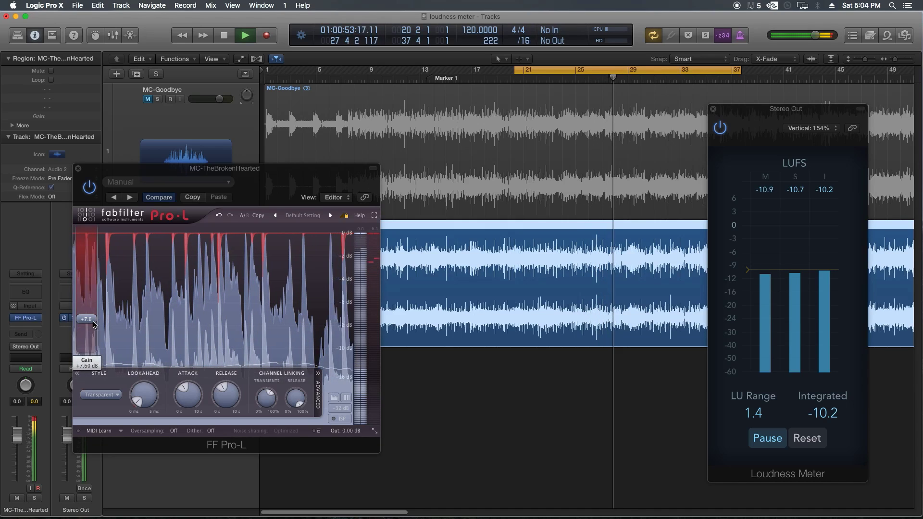
left_click_drag(94, 325, 94, 324)
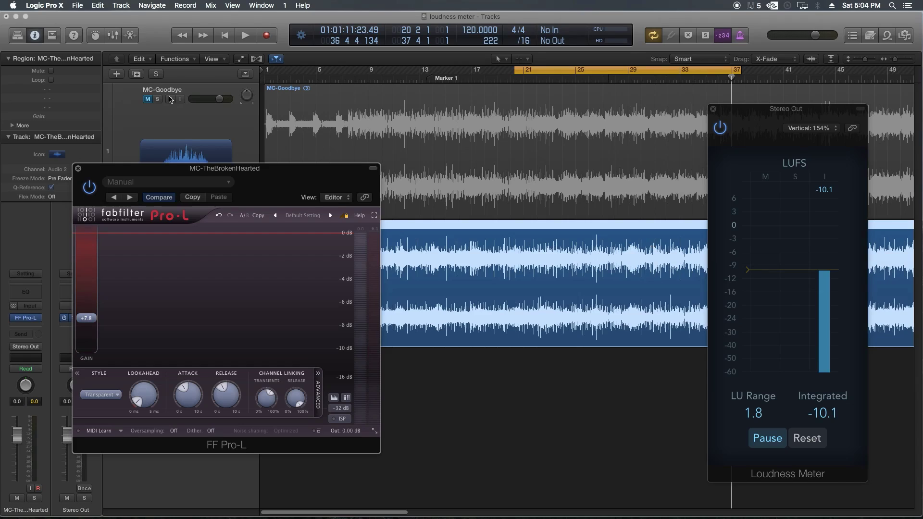
Close Pro-L, turn off Cycle, play from bar 20 zoomed in, and reset the Loudness Meter.
left_click(79, 169)
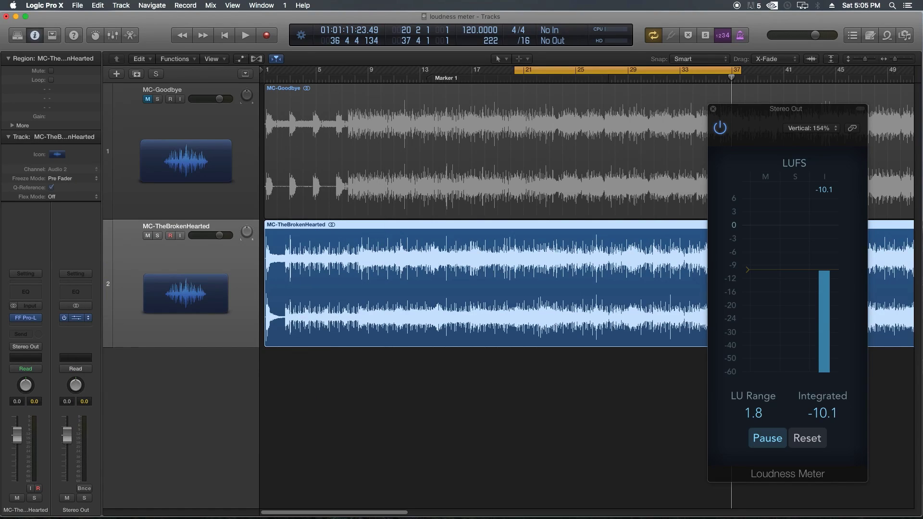
left_click(653, 71)
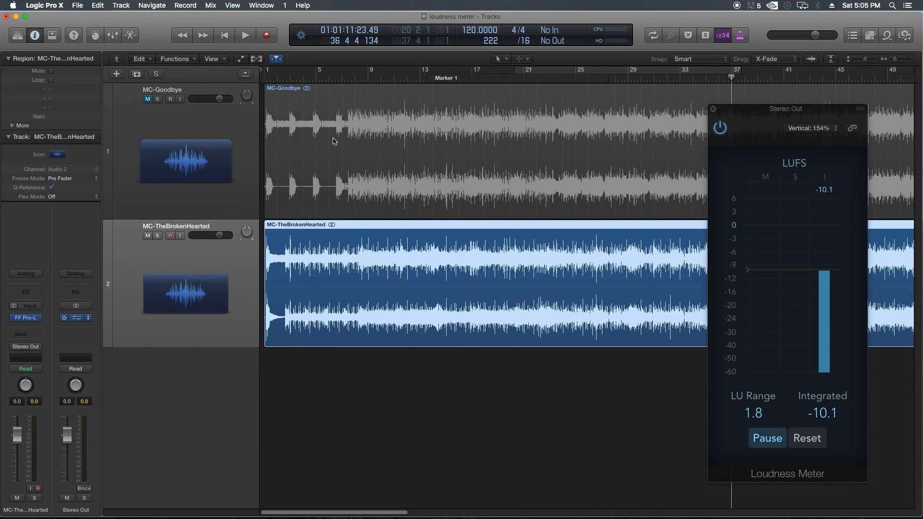
left_click(511, 78)
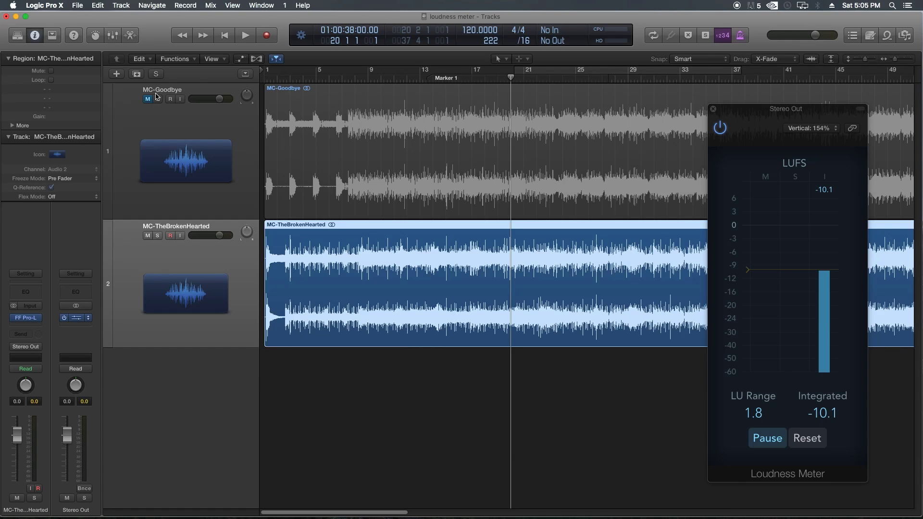
key("super+Right")
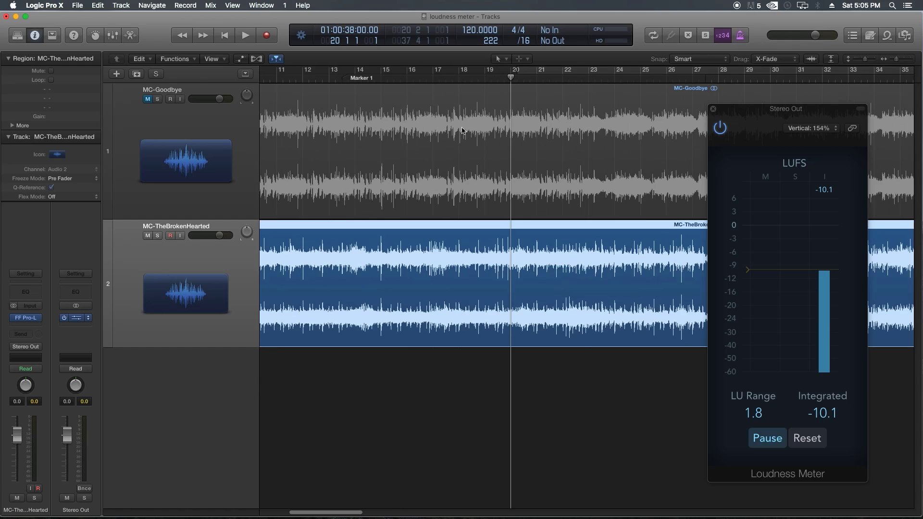
key("space")
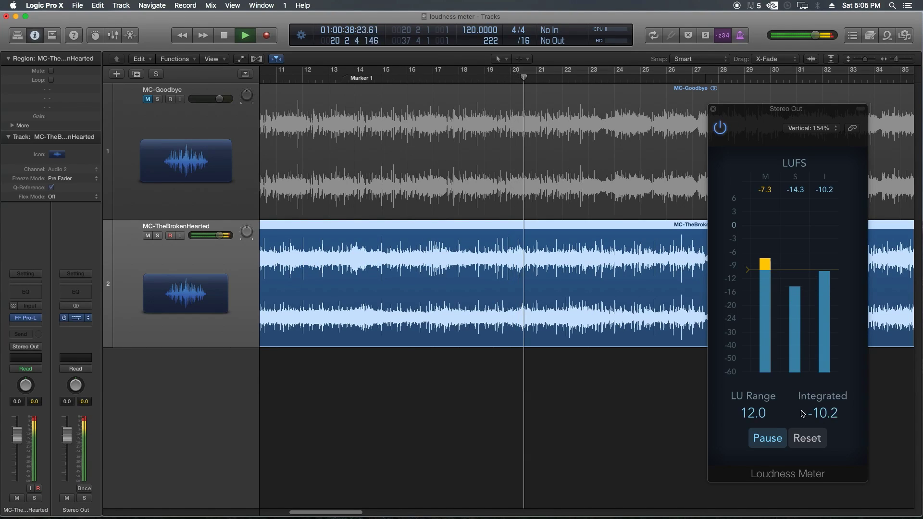
left_click(806, 438)
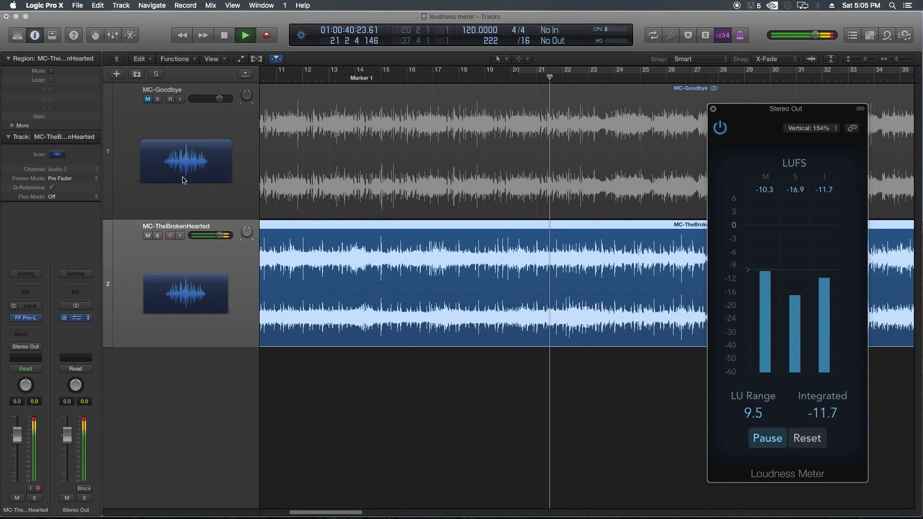
key("space")
Unmute and solo MC-Goodbye, then solo MC-TheBrokenHearted instead, returning the playhead to bar 18.
left_click(147, 99)
left_click(157, 98)
key("space")
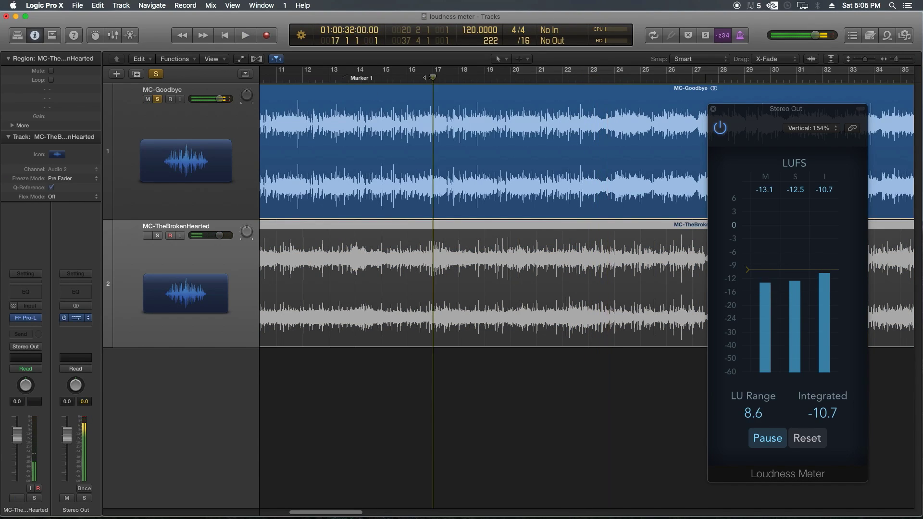
left_click(157, 99)
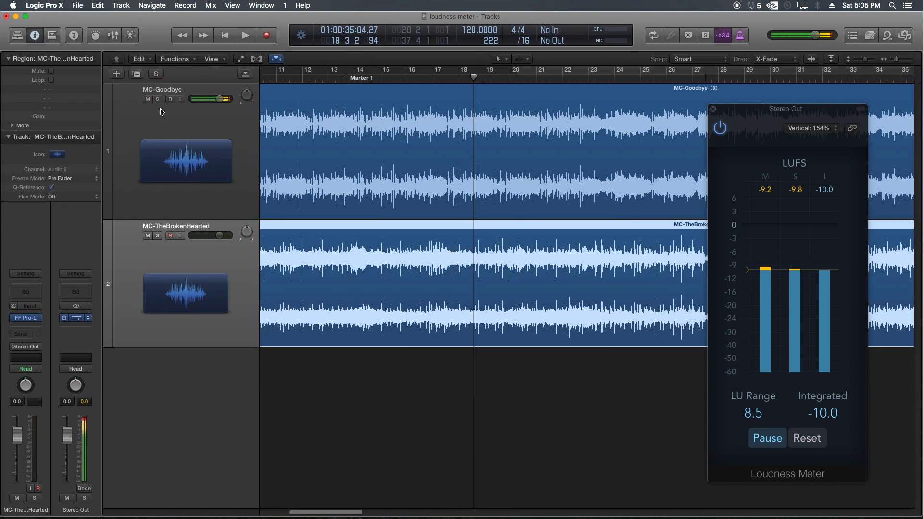
left_click(158, 236)
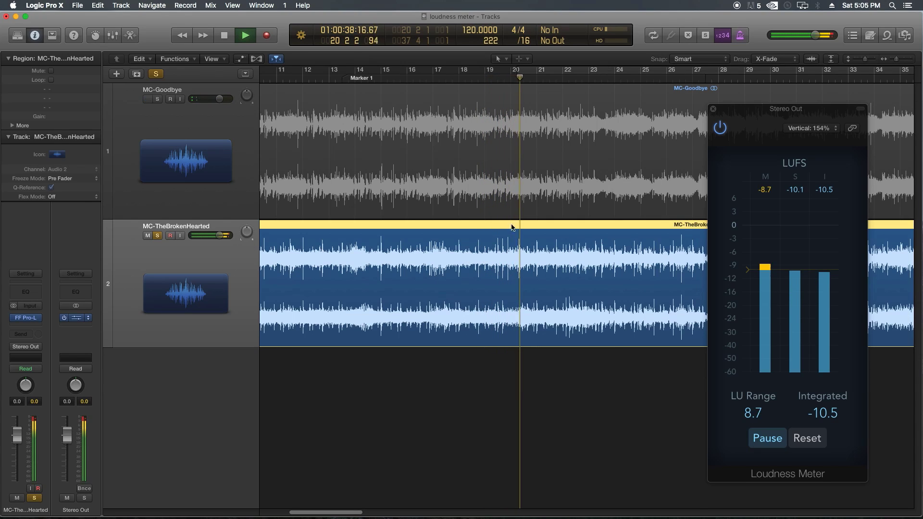
key("space")
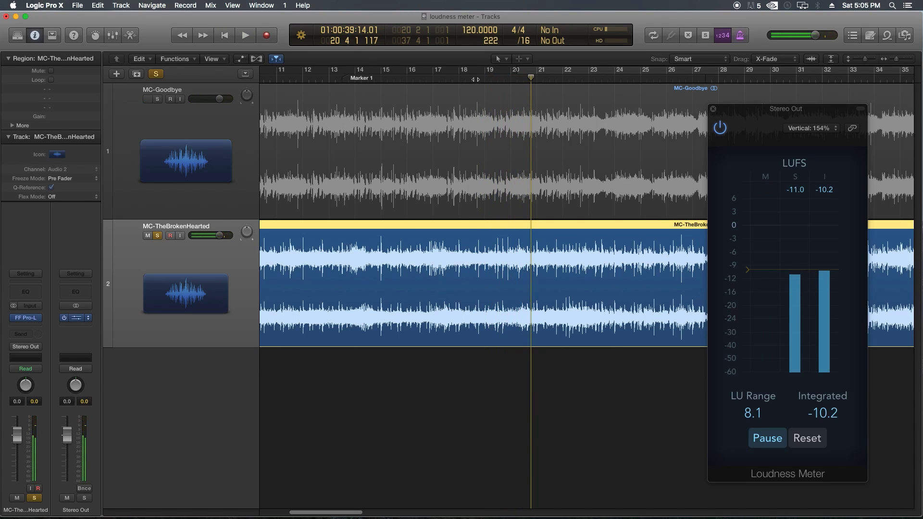
left_click(475, 80)
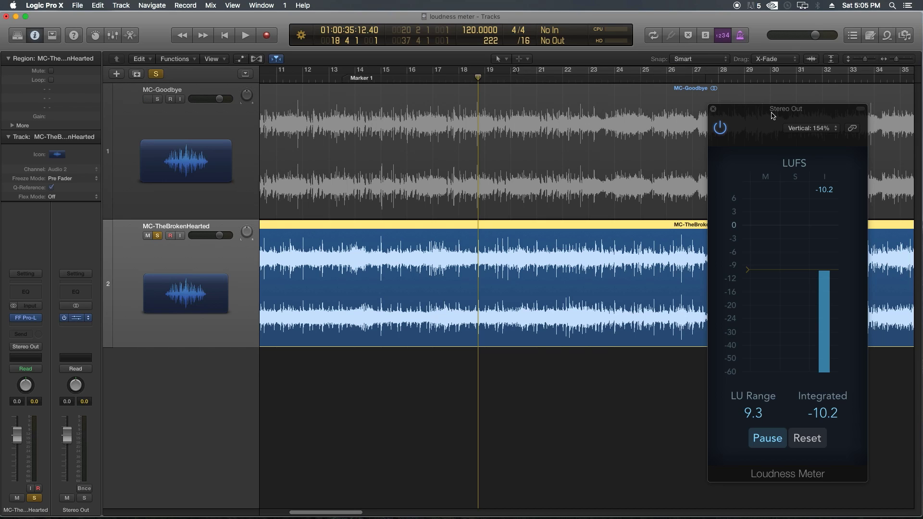
Set the Loudness Meter to Horizontal view and reposition it lower, over the tracks.
left_click_drag(771, 116, 526, 96)
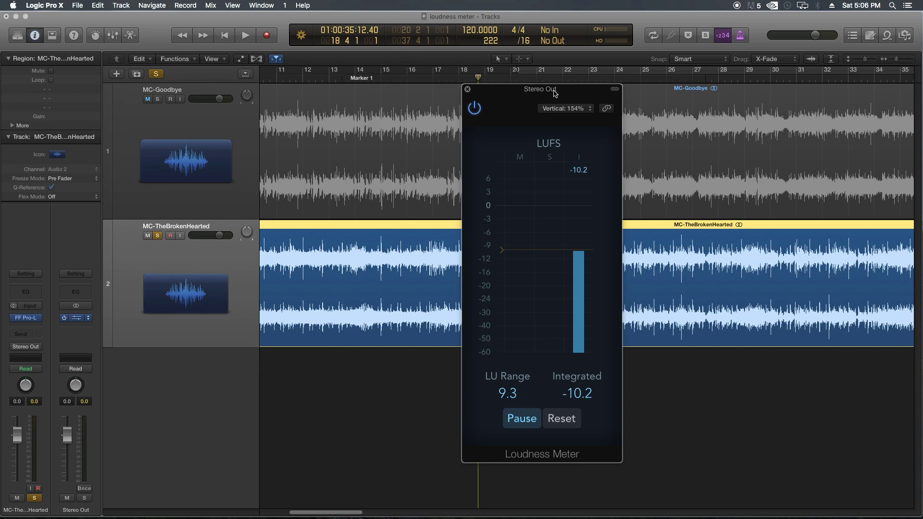
left_click(567, 108)
left_click(567, 91)
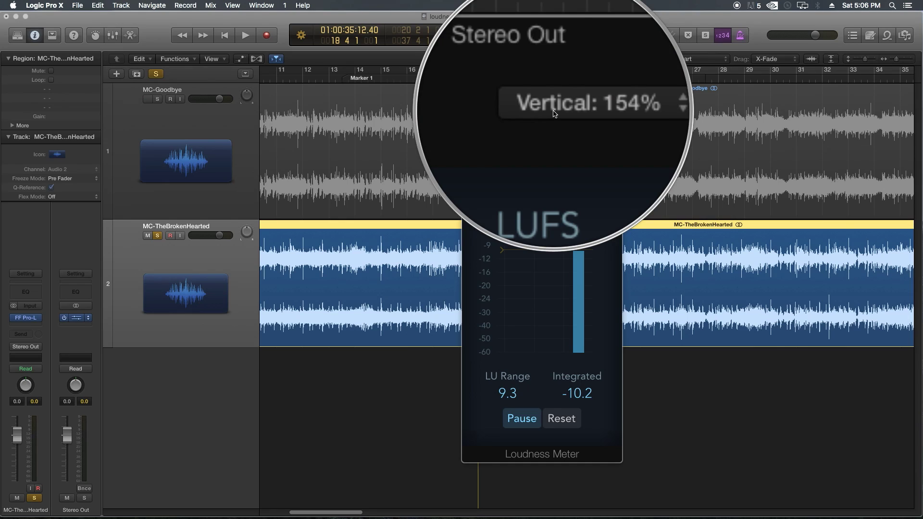
left_click(554, 110)
left_click(565, 137)
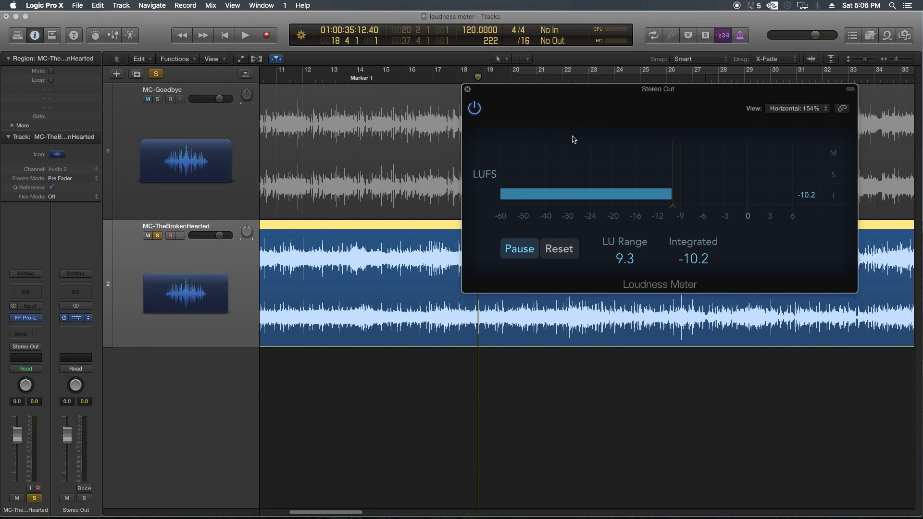
left_click_drag(599, 99, 631, 308)
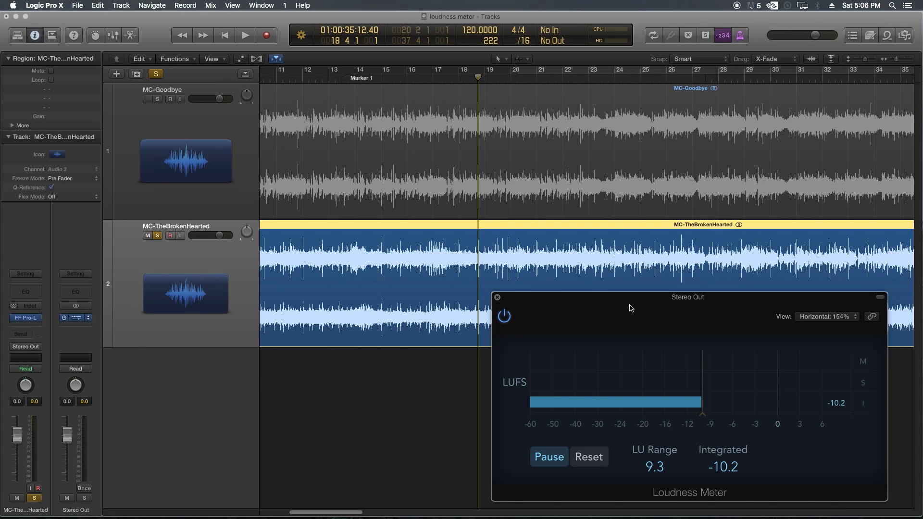